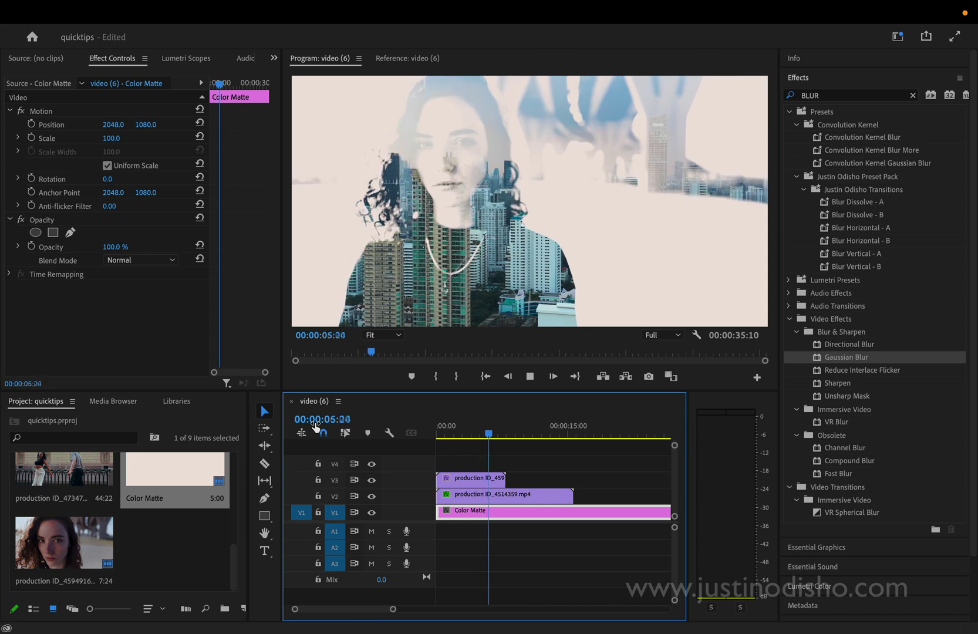
# Stop playback and marquee-select every clip in the timeline
pyautogui.press('space')
pyautogui.moveTo(553, 456); pyautogui.dragTo(435, 510)
# Delete the selected clips and place the portrait clip on track V3
pyautogui.press('Delete')
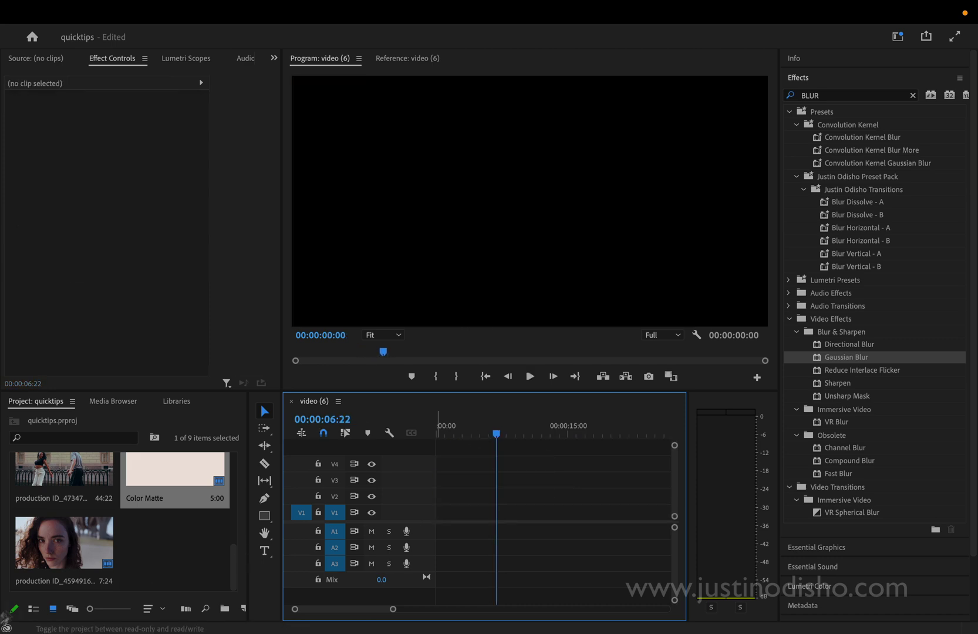
pyautogui.moveTo(65, 537); pyautogui.dragTo(415, 485)
pyautogui.click(450, 434)
pyautogui.moveTo(451, 434); pyautogui.dragTo(424, 433)
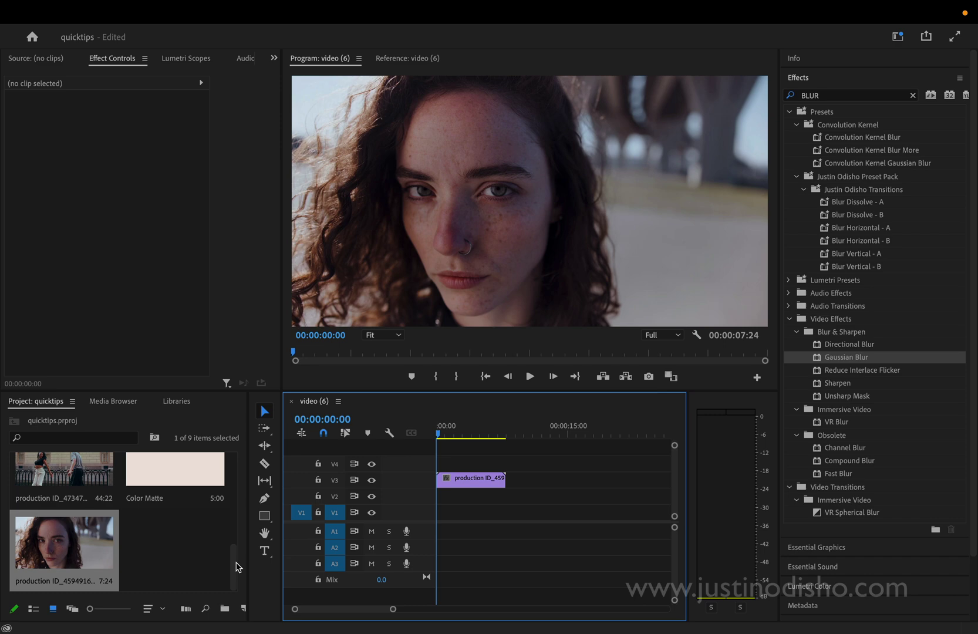
# Add the city clip to V2 at the sequence start and scale it to 114
pyautogui.moveTo(236, 564); pyautogui.dragTo(234, 528)
pyautogui.moveTo(175, 496); pyautogui.dragTo(432, 494)
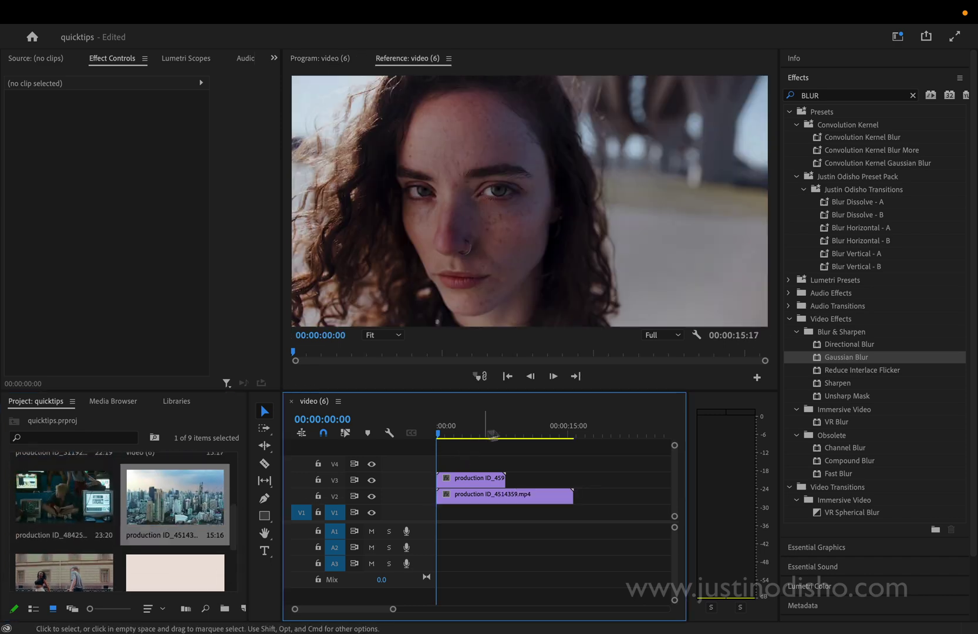
pyautogui.click(523, 429)
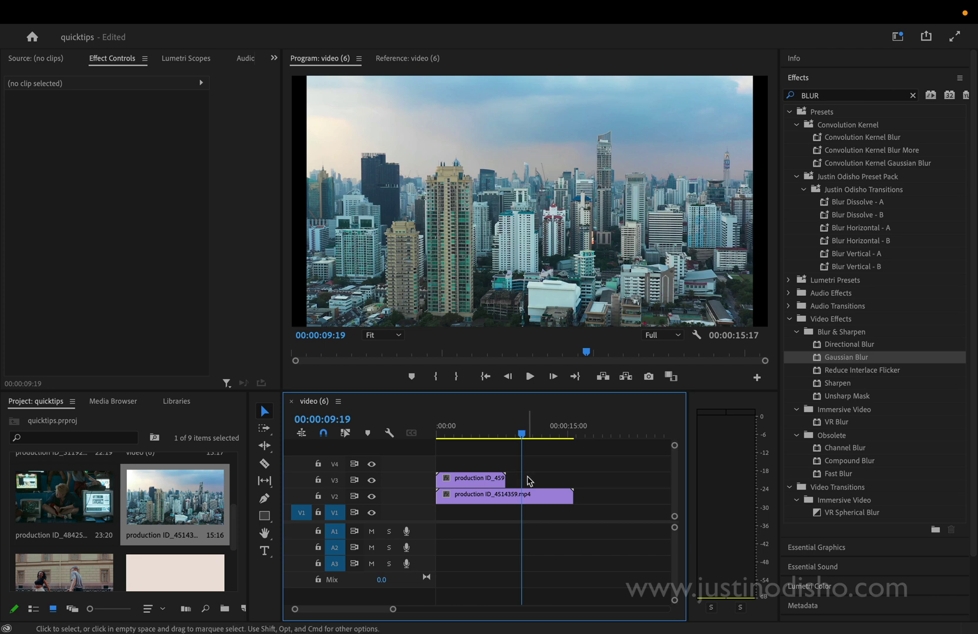
pyautogui.click(531, 496)
pyautogui.moveTo(111, 138); pyautogui.dragTo(120, 139)
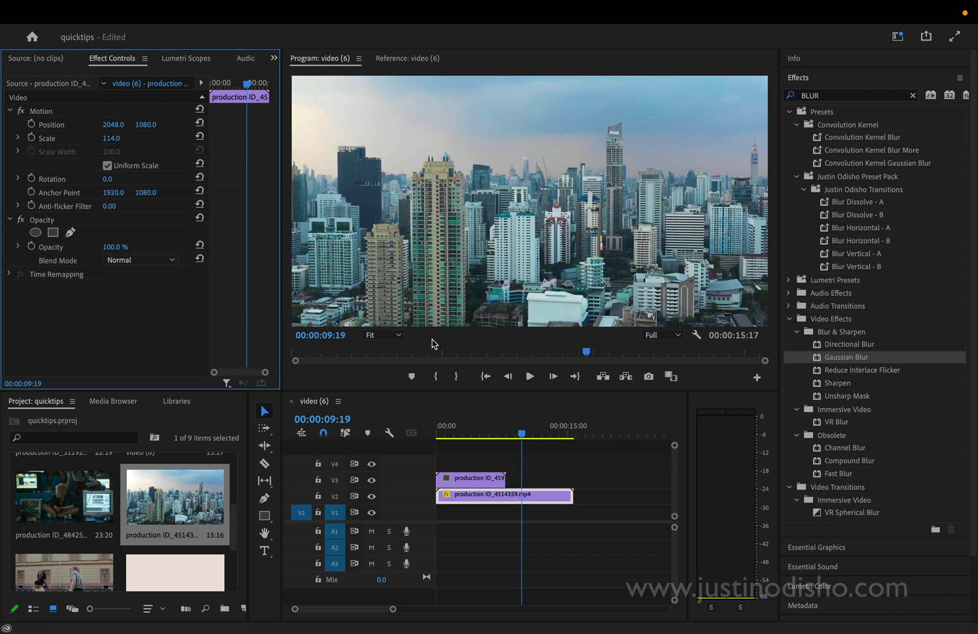
pyautogui.click(446, 428)
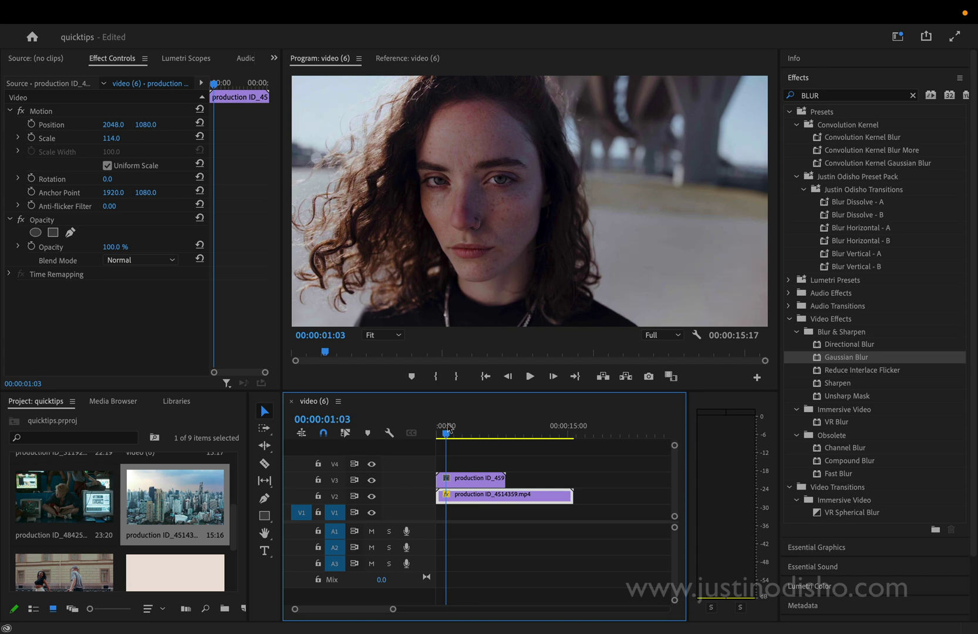
# Check the city clip on V2 and the portrait clip on V3, leaving the portrait clip selected
pyautogui.click(453, 520)
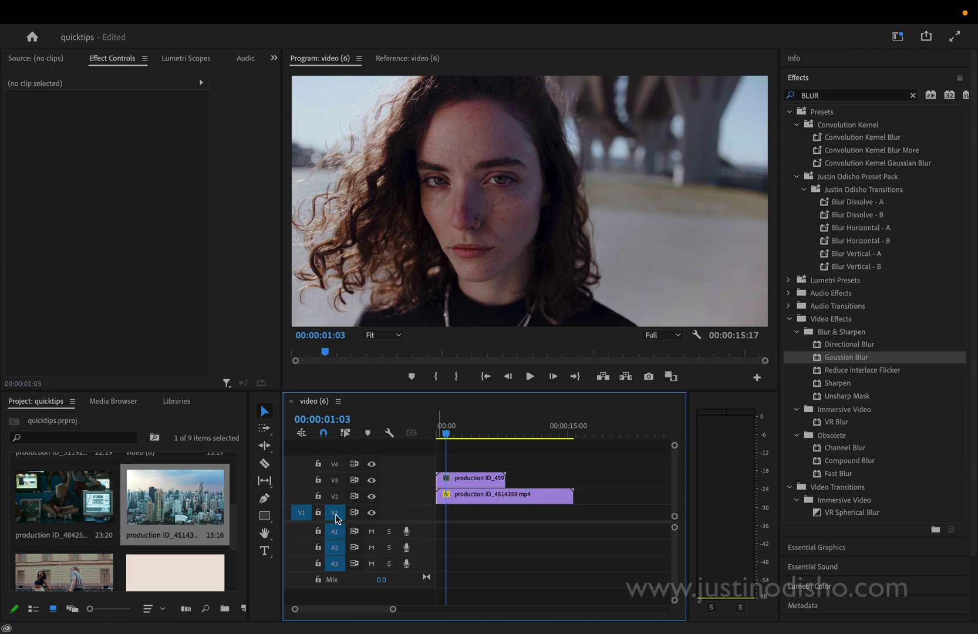
pyautogui.click(532, 433)
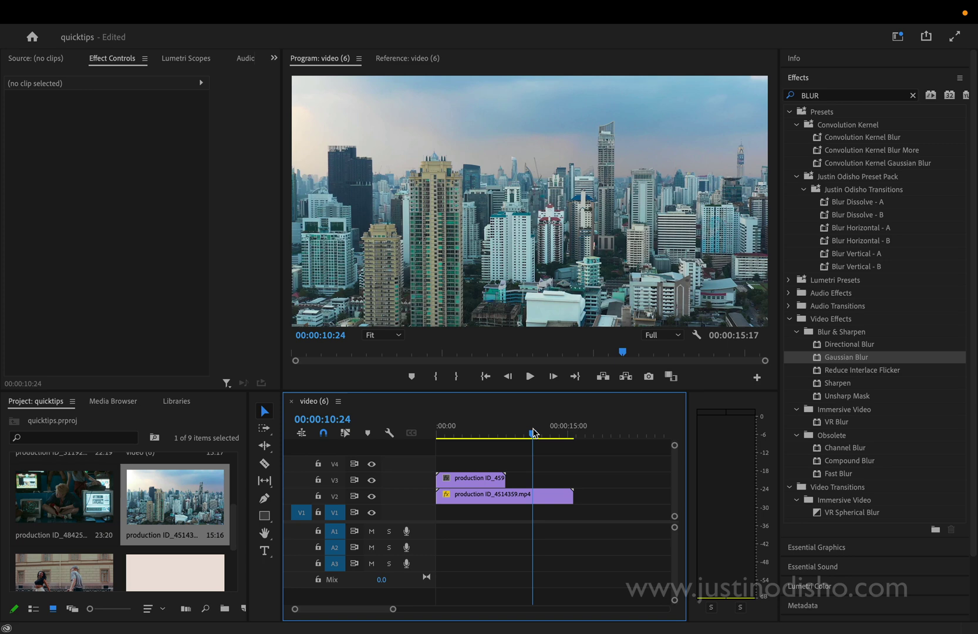
pyautogui.click(524, 496)
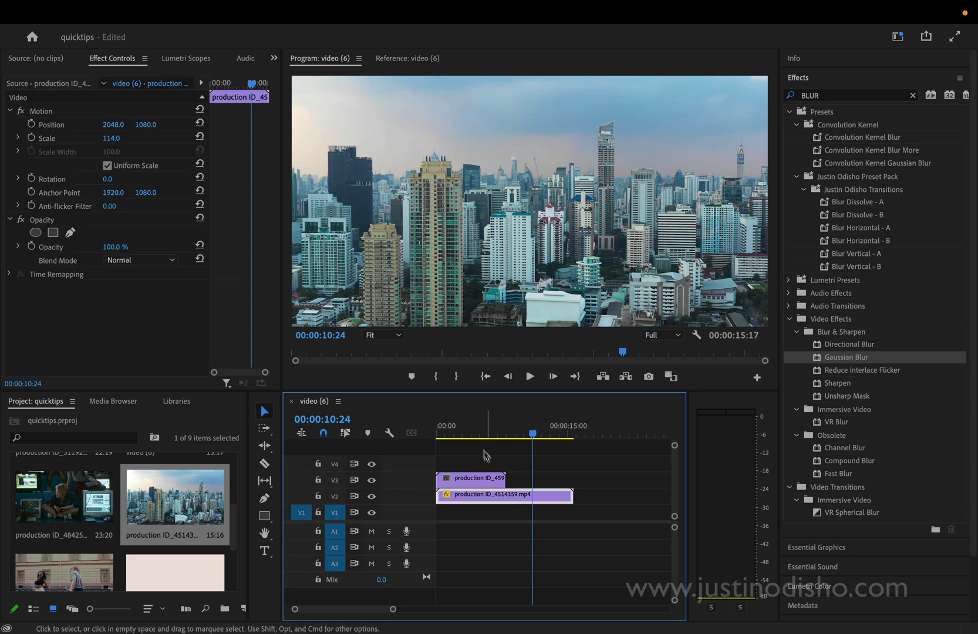
pyautogui.click(458, 433)
pyautogui.click(460, 485)
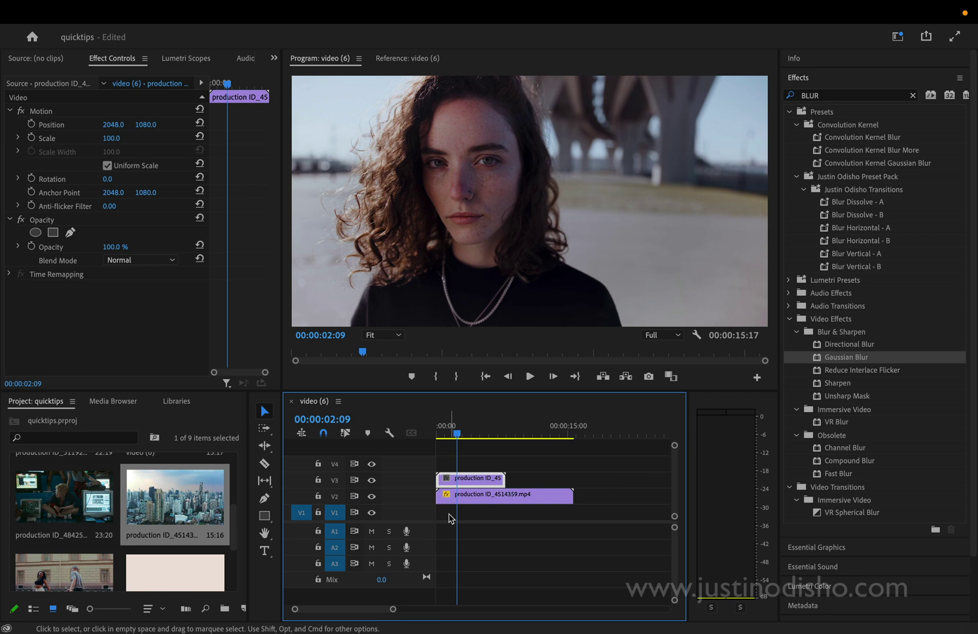
pyautogui.click(482, 496)
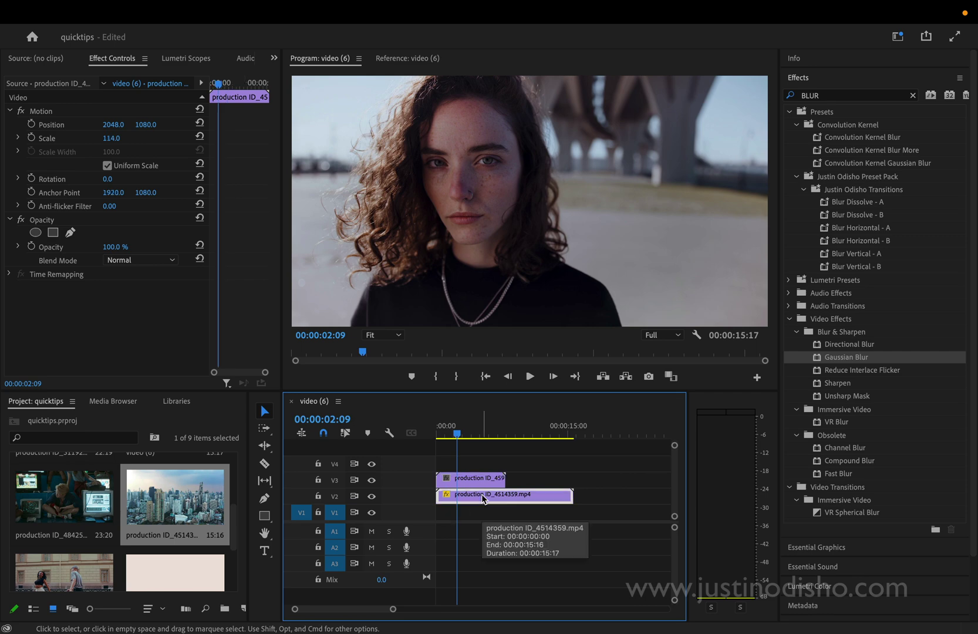
pyautogui.click(478, 480)
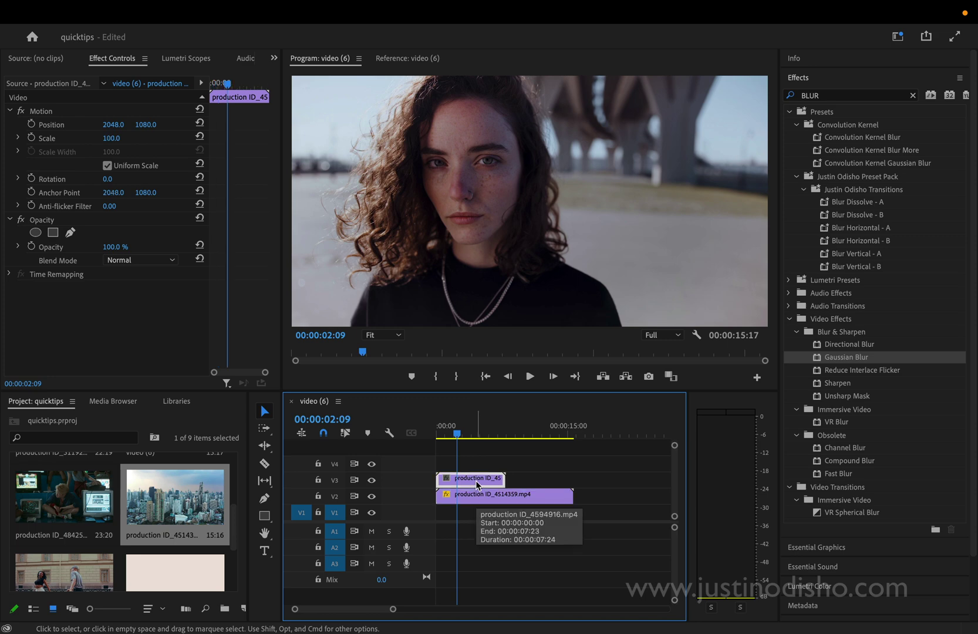
# Clear the blur search and apply Video Effects > Adjust > Extract to the V3 portrait clip
pyautogui.click(913, 95)
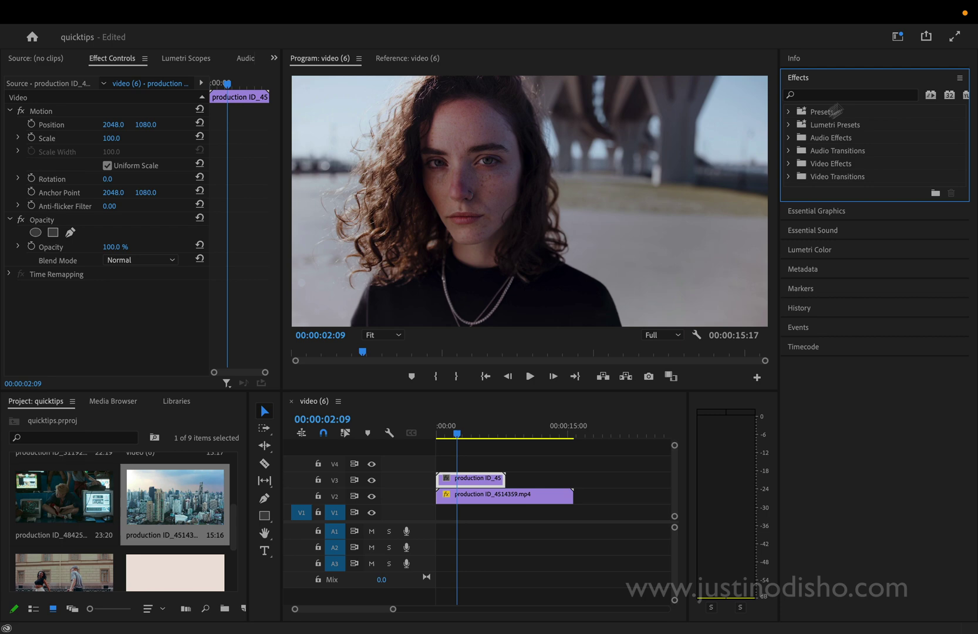
pyautogui.click(789, 164)
pyautogui.click(796, 177)
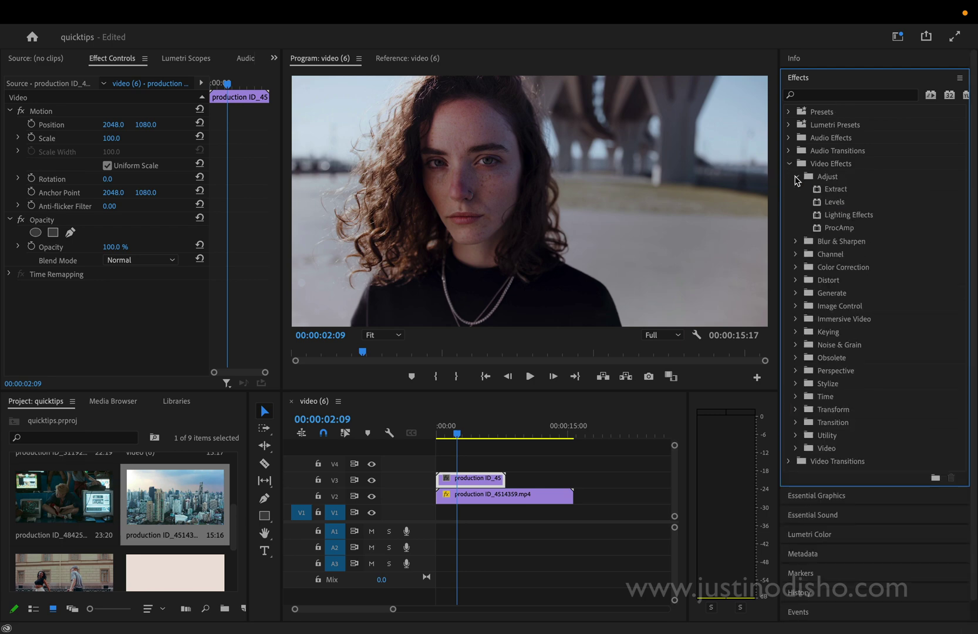
pyautogui.click(837, 193)
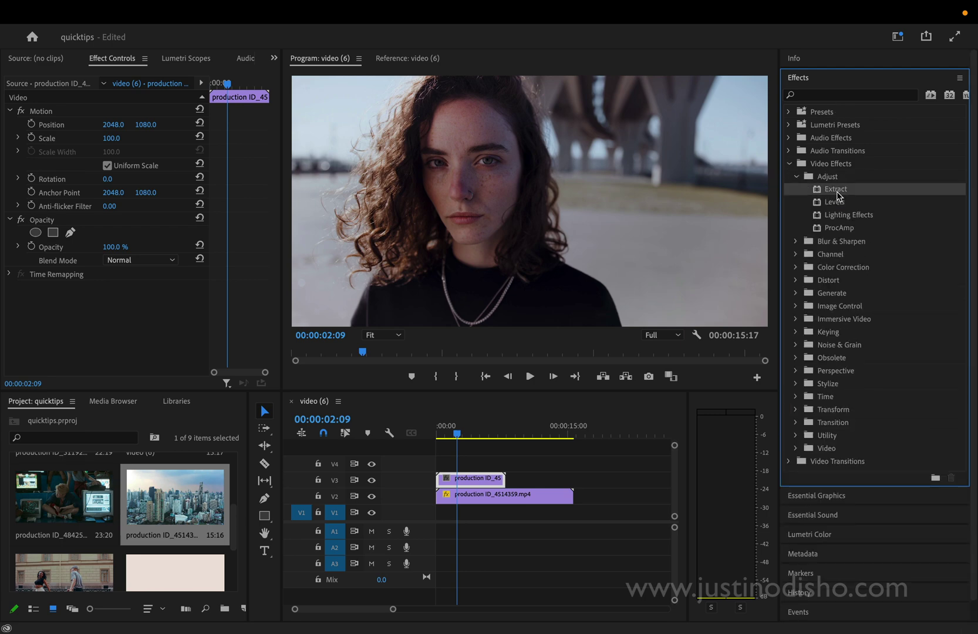
pyautogui.moveTo(848, 192); pyautogui.dragTo(475, 481)
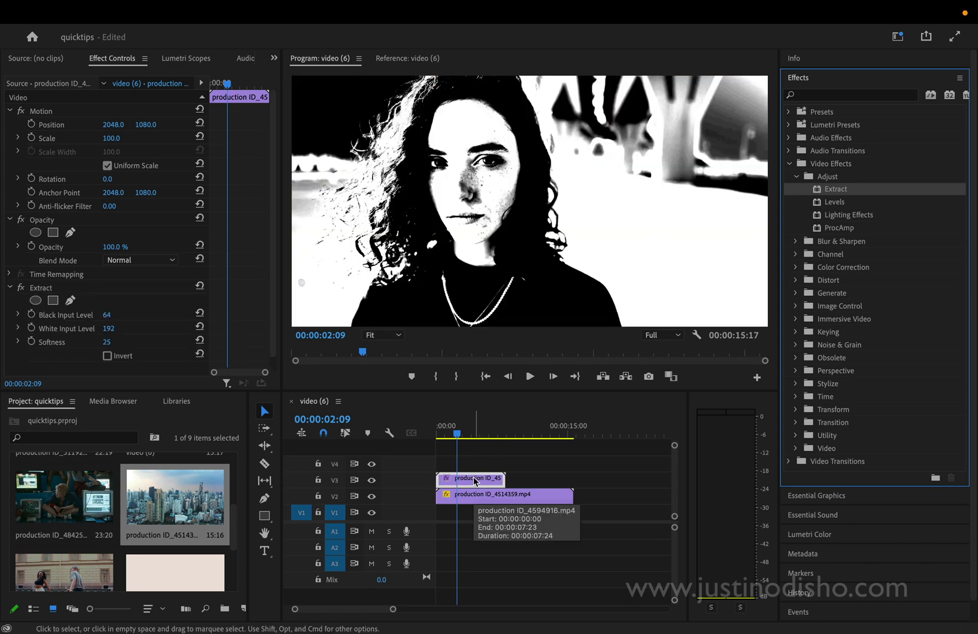
# Set Extract to Black Input 68, White Input 252 and Softness 30, with Invert left off
pyautogui.click(83, 318)
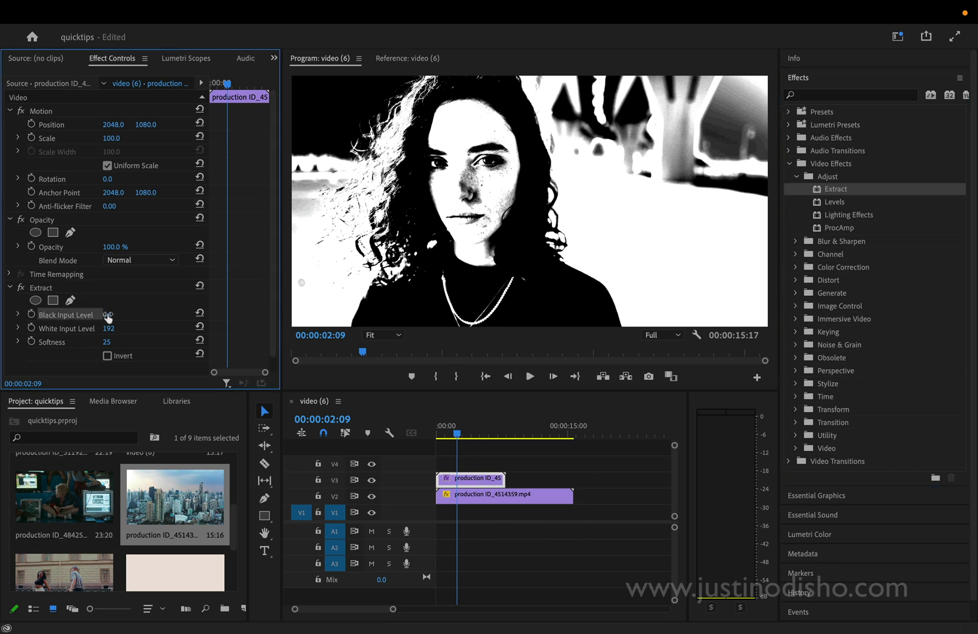
pyautogui.moveTo(106, 315); pyautogui.dragTo(109, 342)
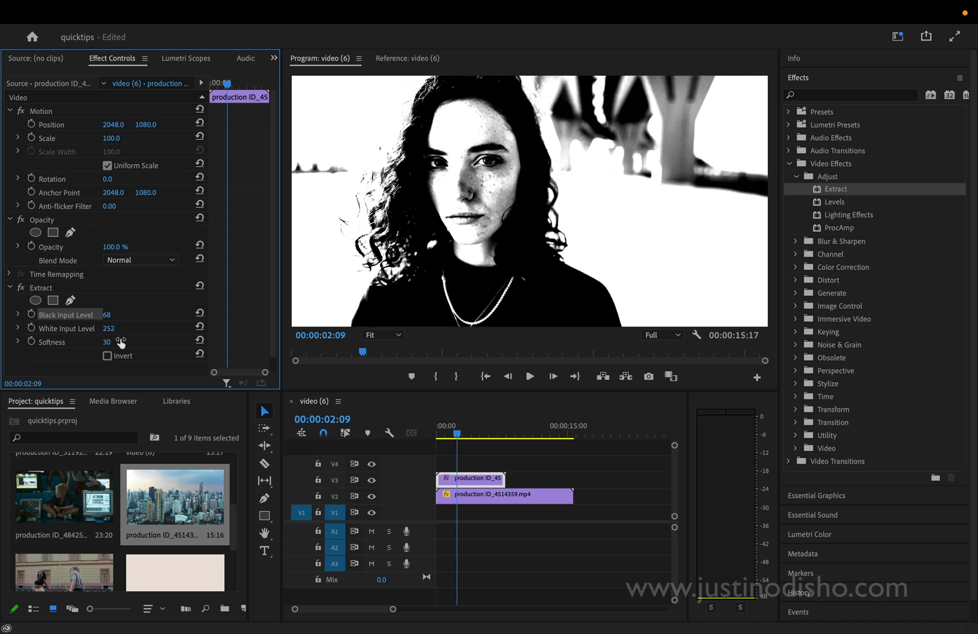
pyautogui.click(107, 355)
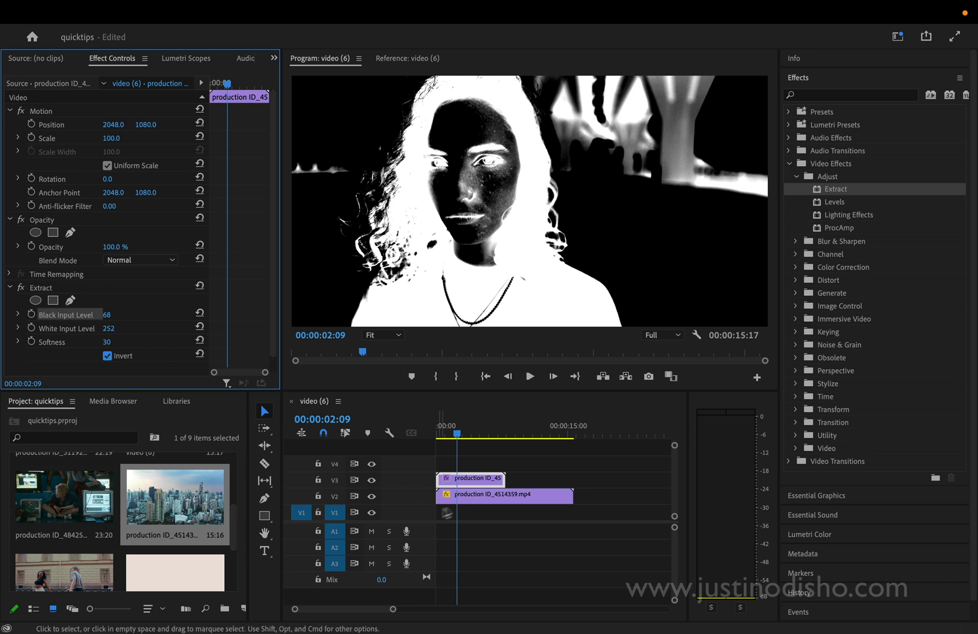
pyautogui.click(107, 356)
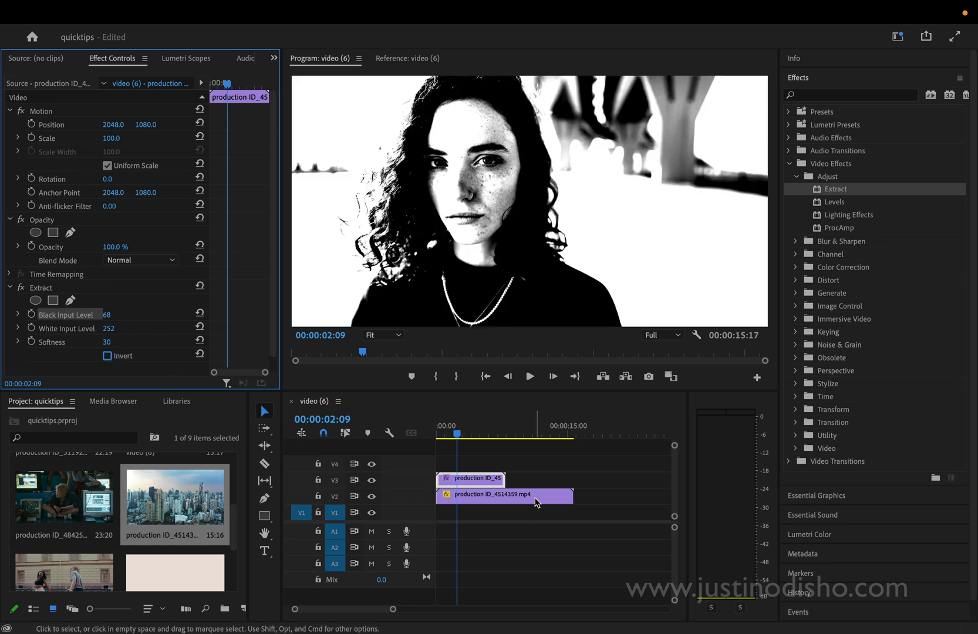
# Search effects for 'TRACK' and apply Track Matte Key to the city clip on V2
pyautogui.click(535, 497)
pyautogui.click(828, 95)
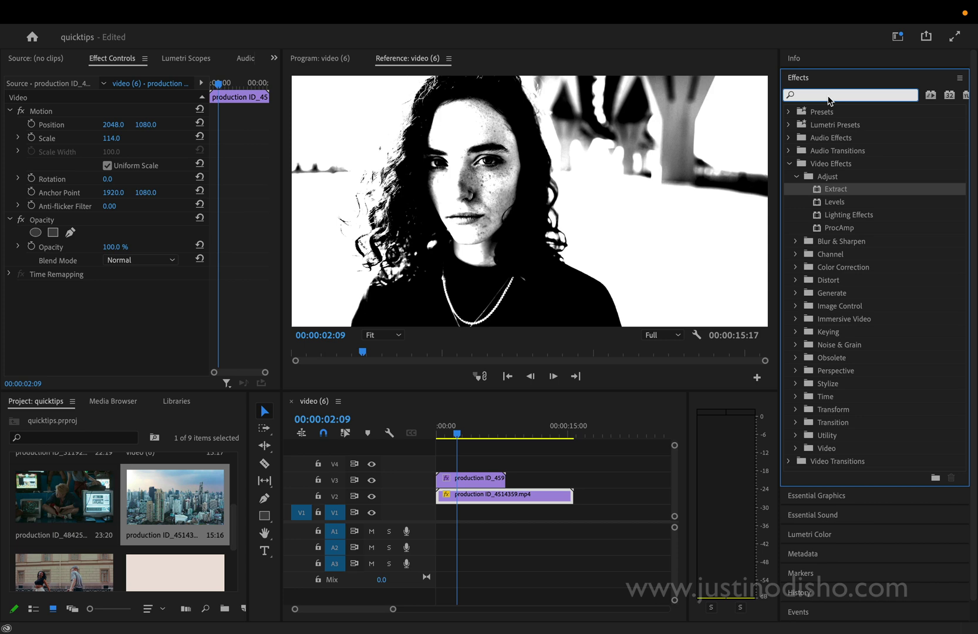
pyautogui.write('TRACK')
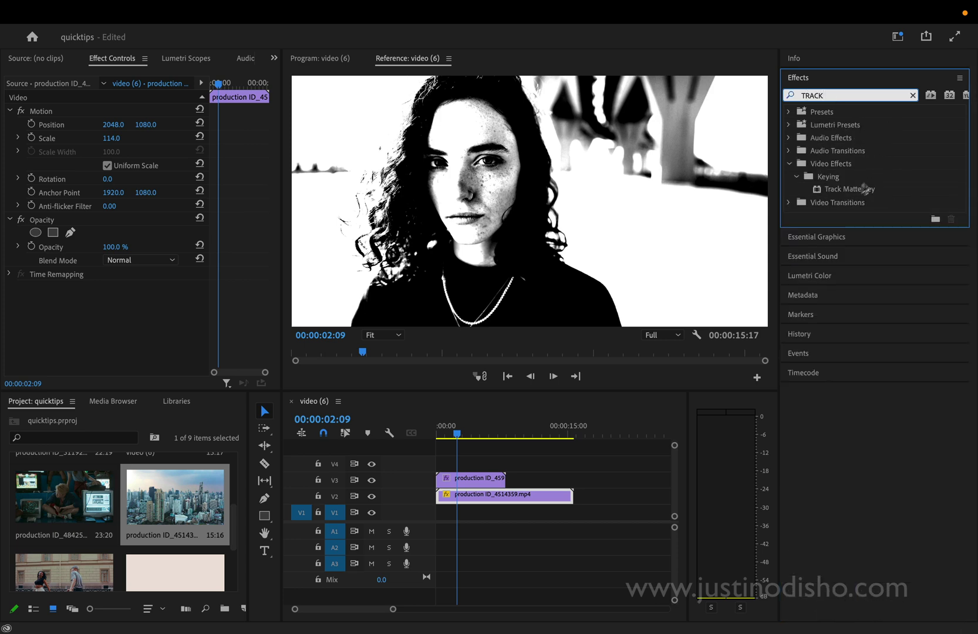
pyautogui.click(856, 194)
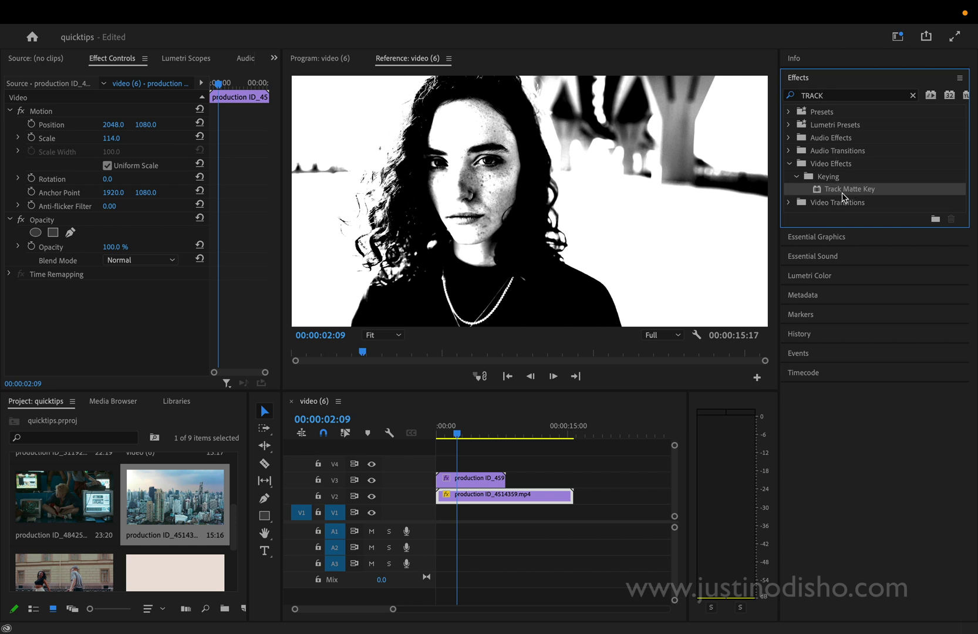
pyautogui.moveTo(842, 192); pyautogui.dragTo(507, 504)
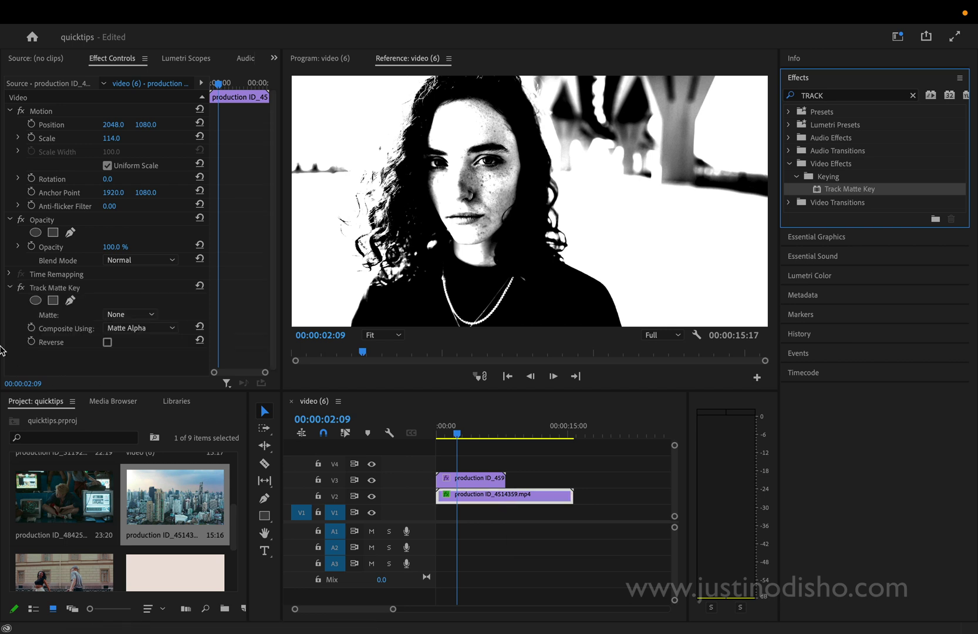
pyautogui.click(111, 320)
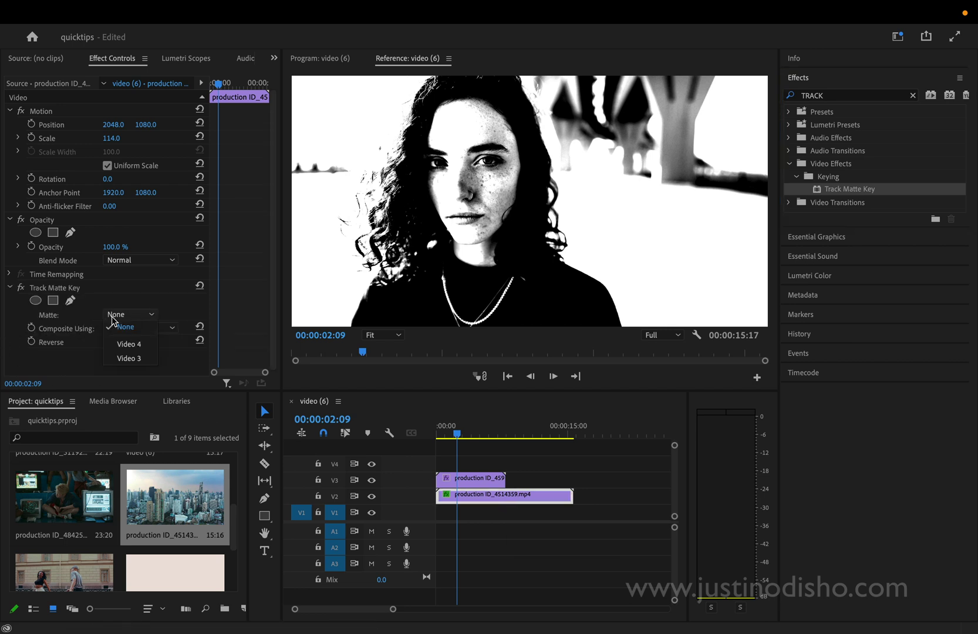
# Set Track Matte Key to Video 3 with Matte Luma compositing and Reverse on
pyautogui.click(129, 357)
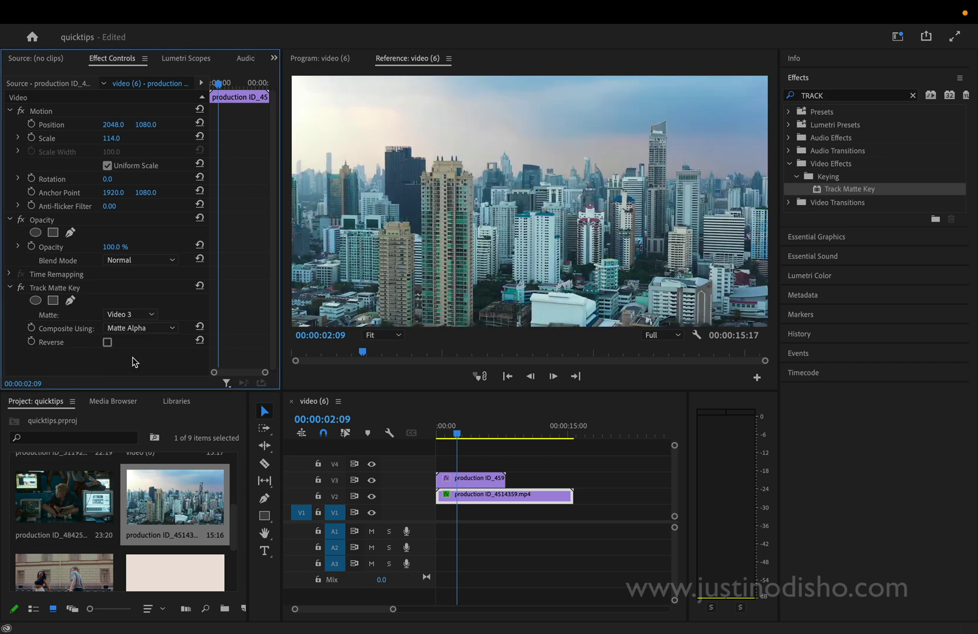
pyautogui.click(144, 333)
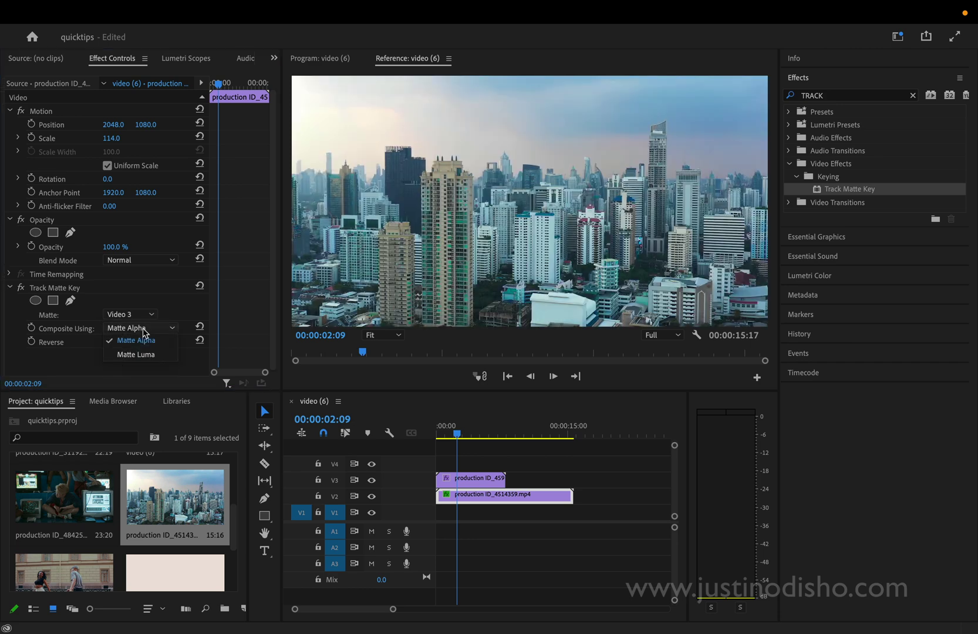
pyautogui.click(135, 354)
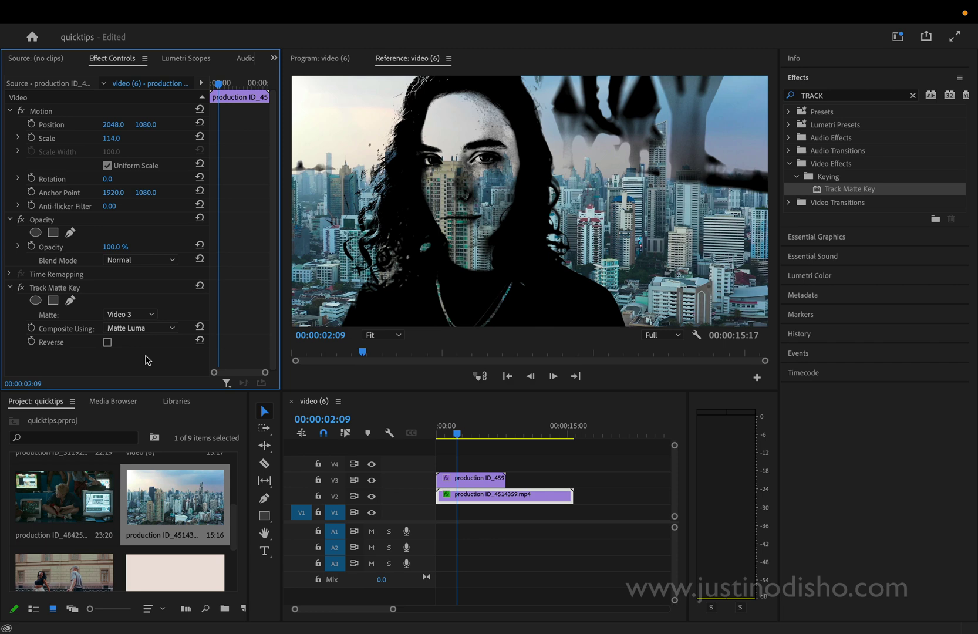
pyautogui.click(107, 342)
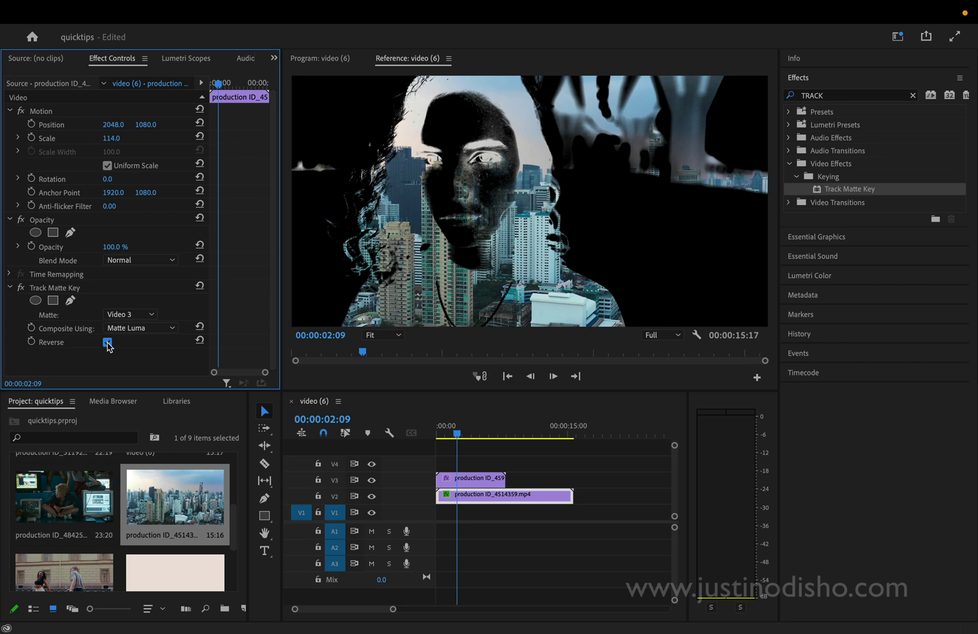
pyautogui.click(107, 343)
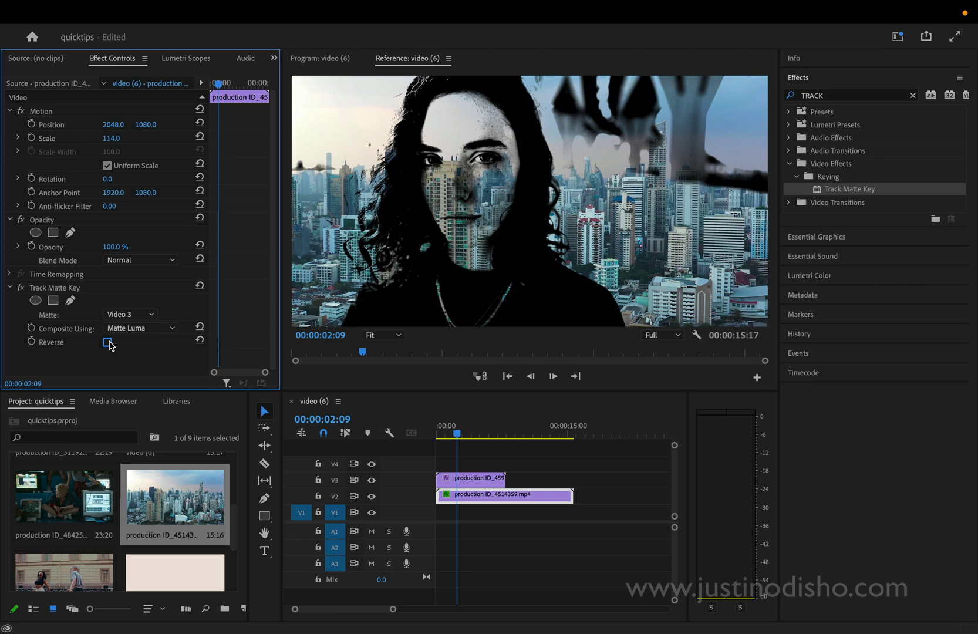
pyautogui.click(107, 342)
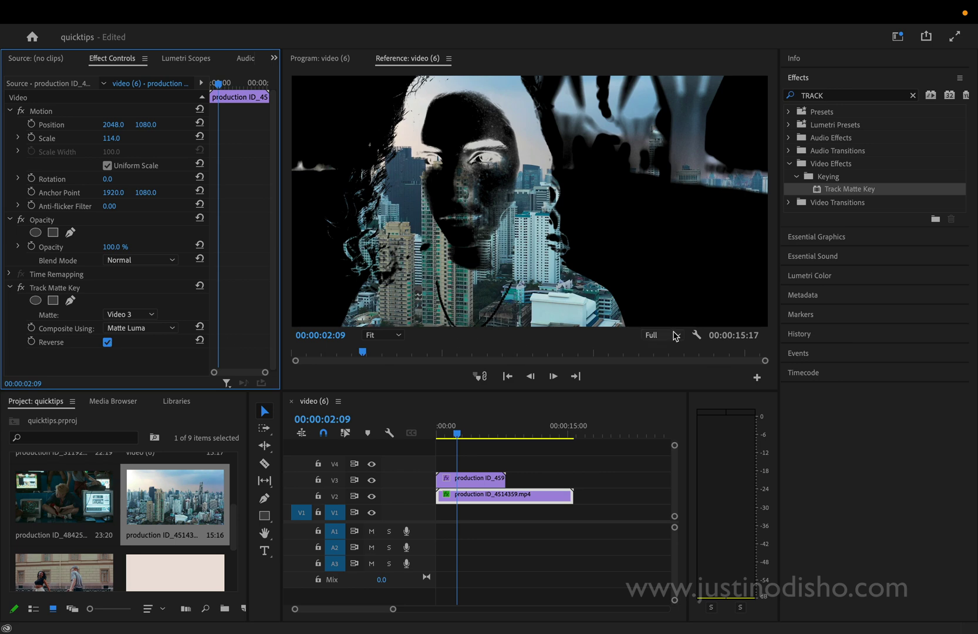
pyautogui.click(233, 533)
pyautogui.scroll(5, 233, 533)
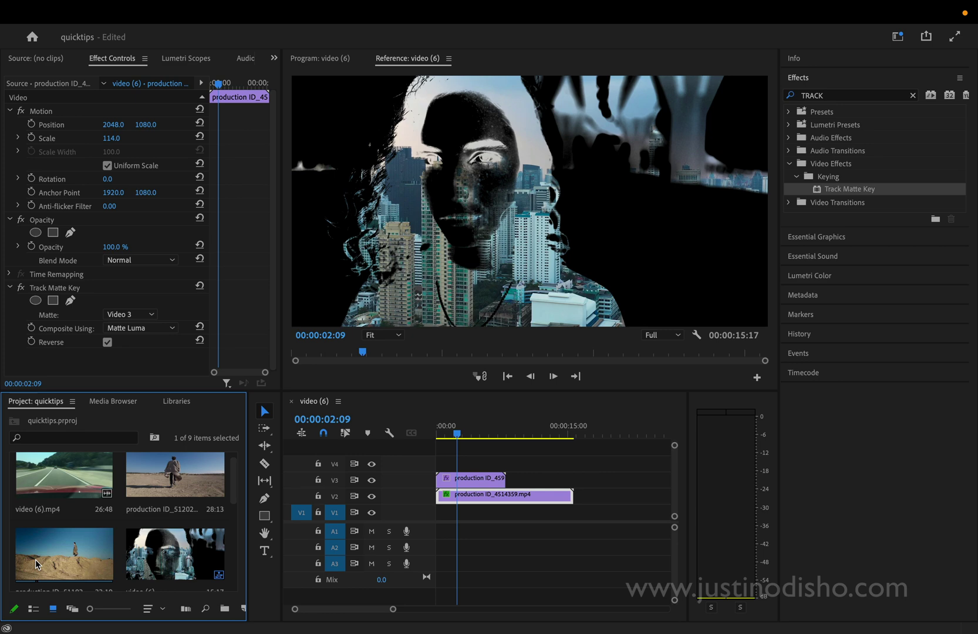
pyautogui.moveTo(38, 565); pyautogui.dragTo(392, 517)
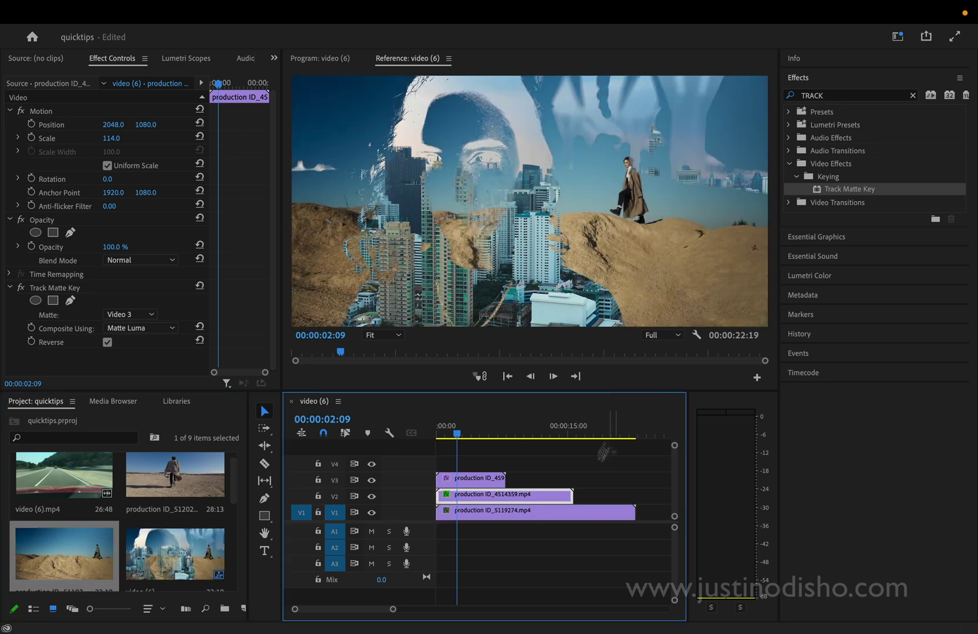
pyautogui.click(572, 515)
pyautogui.press('Delete')
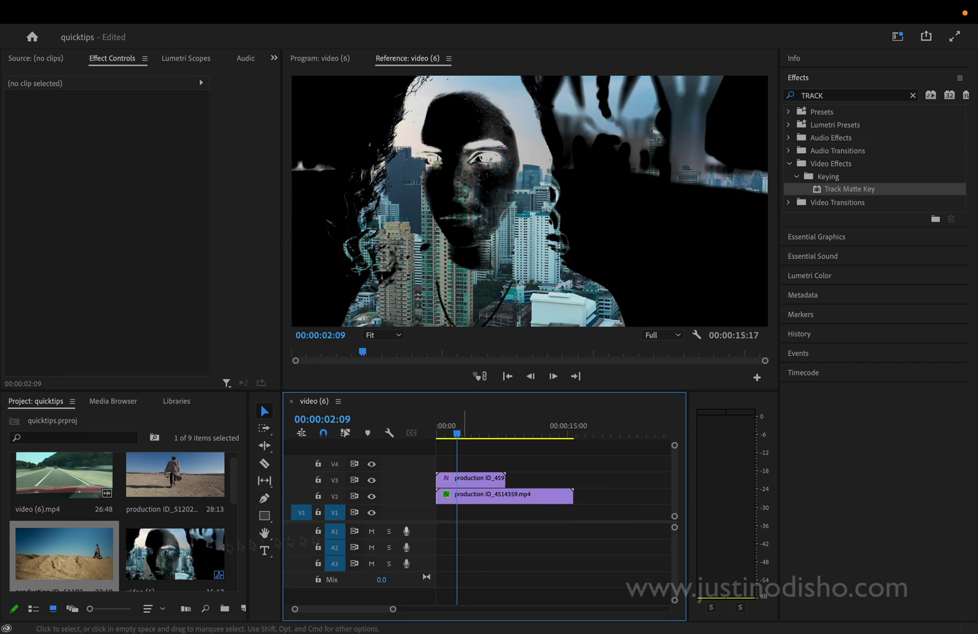
pyautogui.click(233, 495)
pyautogui.scroll(1, 234, 494)
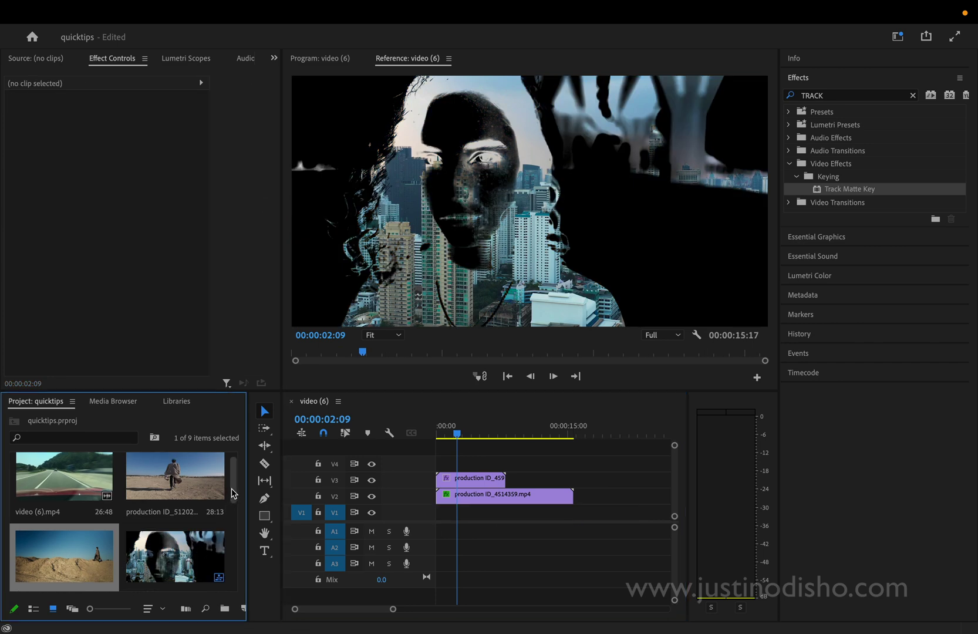
pyautogui.click(165, 479)
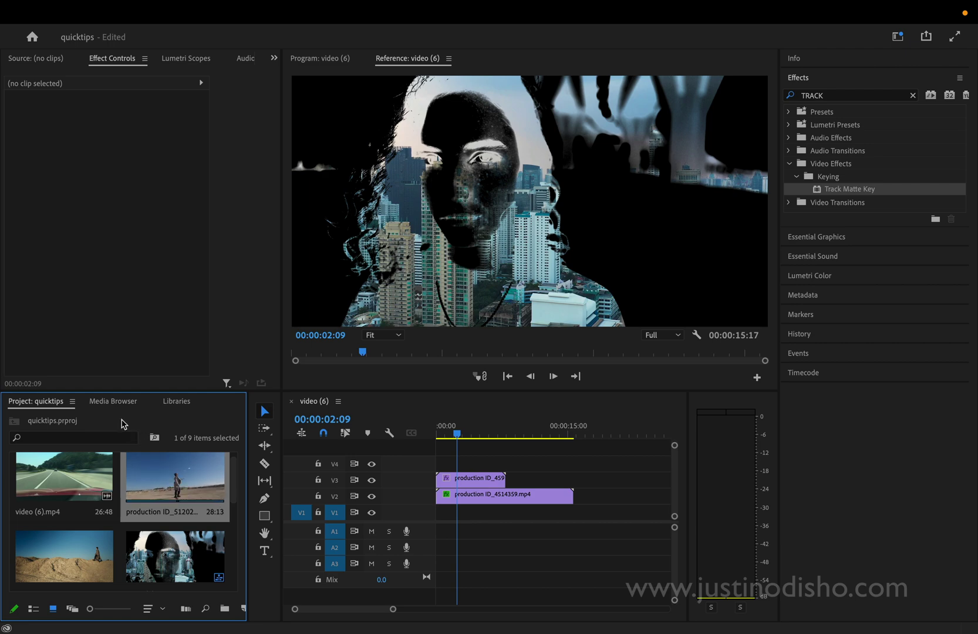
pyautogui.moveTo(151, 3)
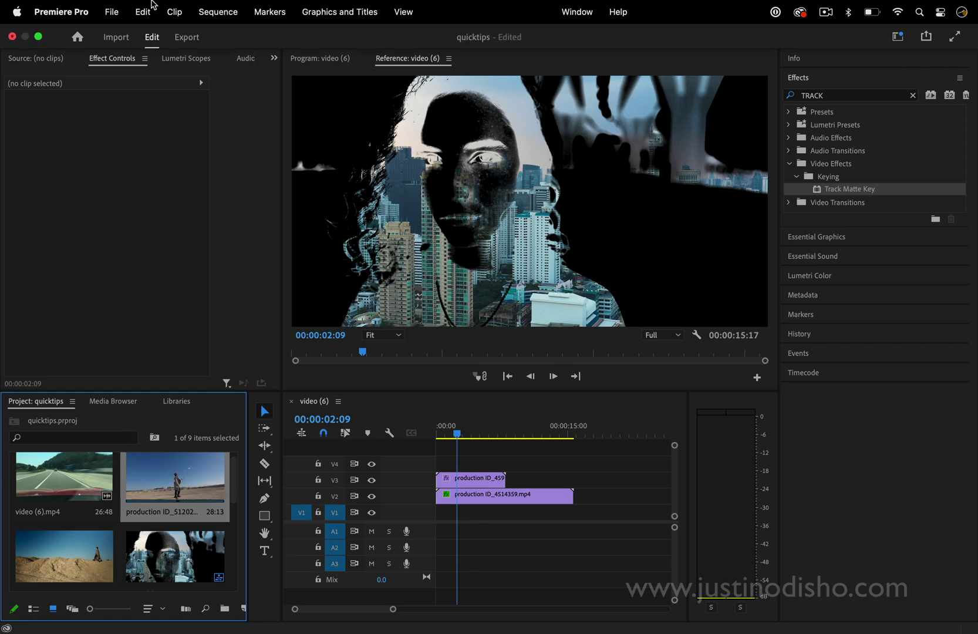
# Create a 4096×2160 Color Matte and sample a cream colour for it with the eyedropper
pyautogui.click(113, 12)
pyautogui.moveTo(124, 35)
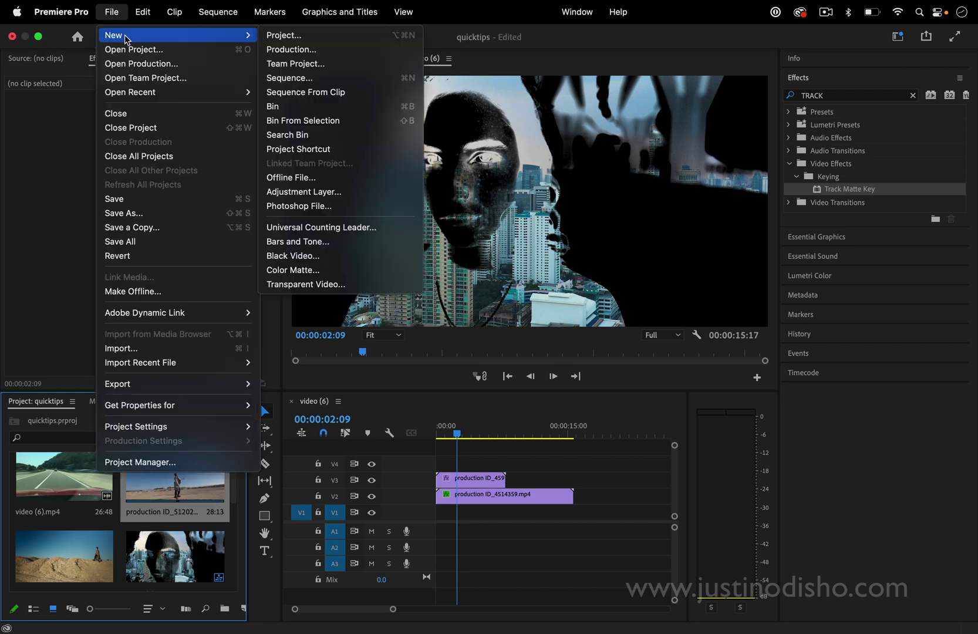
pyautogui.click(305, 270)
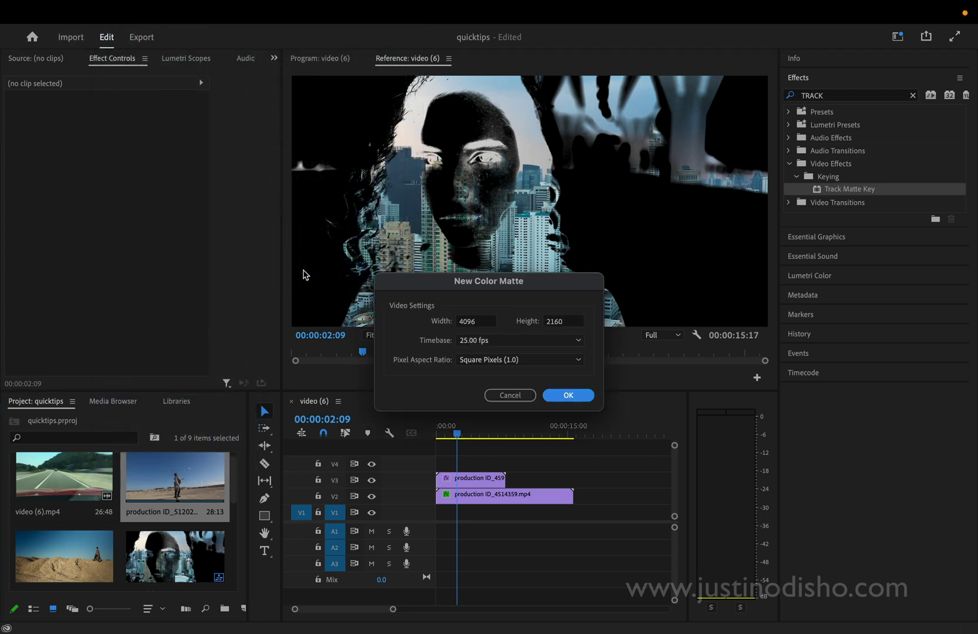
pyautogui.click(568, 395)
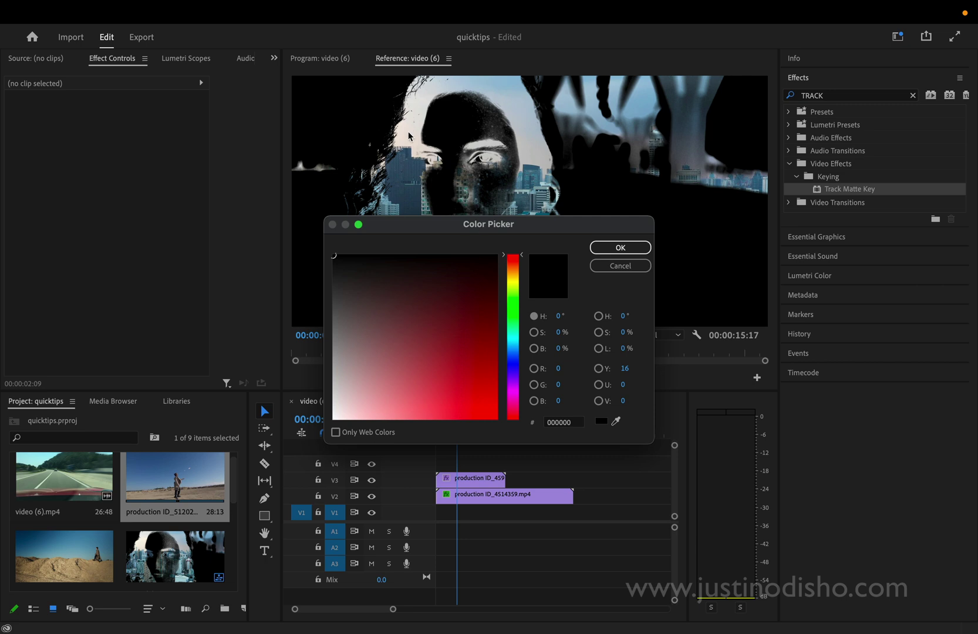
pyautogui.click(616, 422)
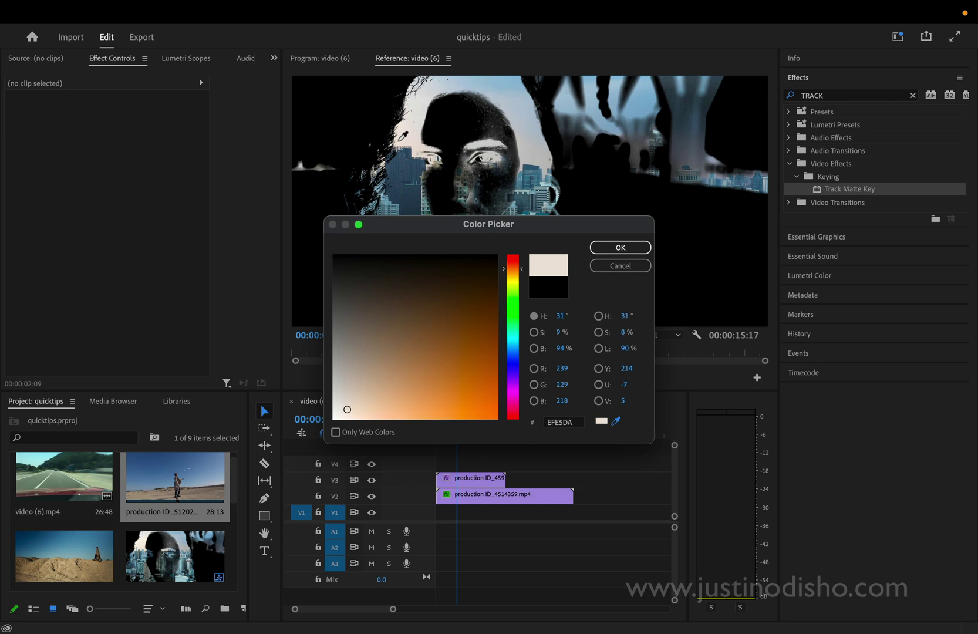
pyautogui.click(404, 135)
pyautogui.click(620, 247)
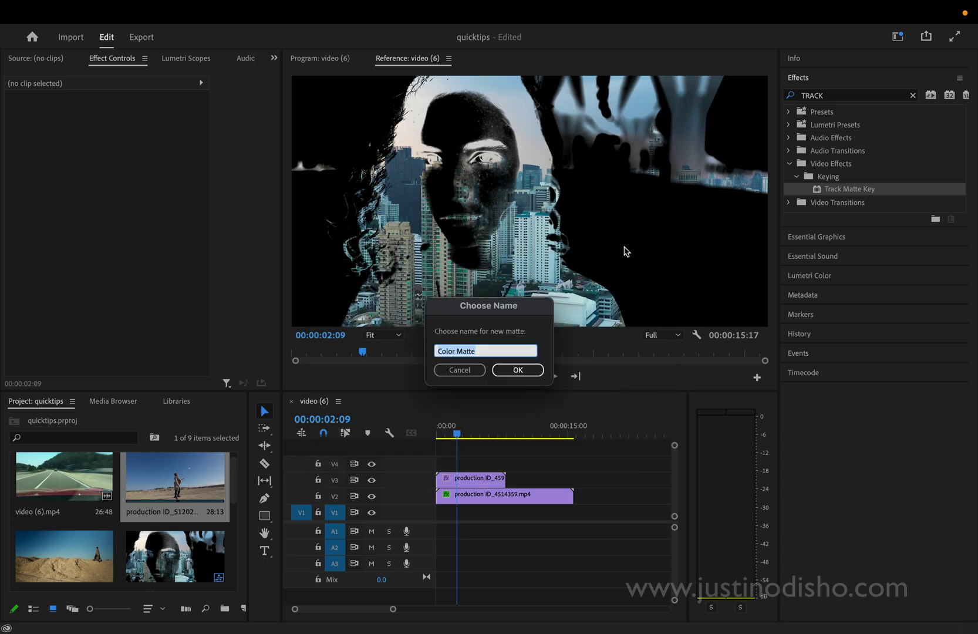
pyautogui.click(528, 371)
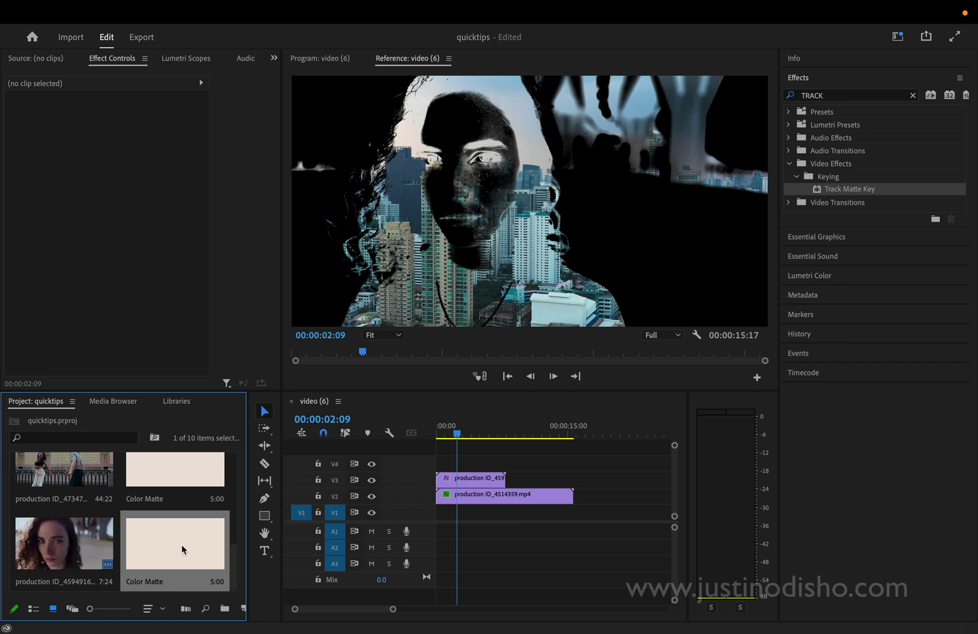
# Put the Color Matte on V1, stretch it to the V2 clip's length, and play from the start
pyautogui.moveTo(181, 544); pyautogui.dragTo(444, 514)
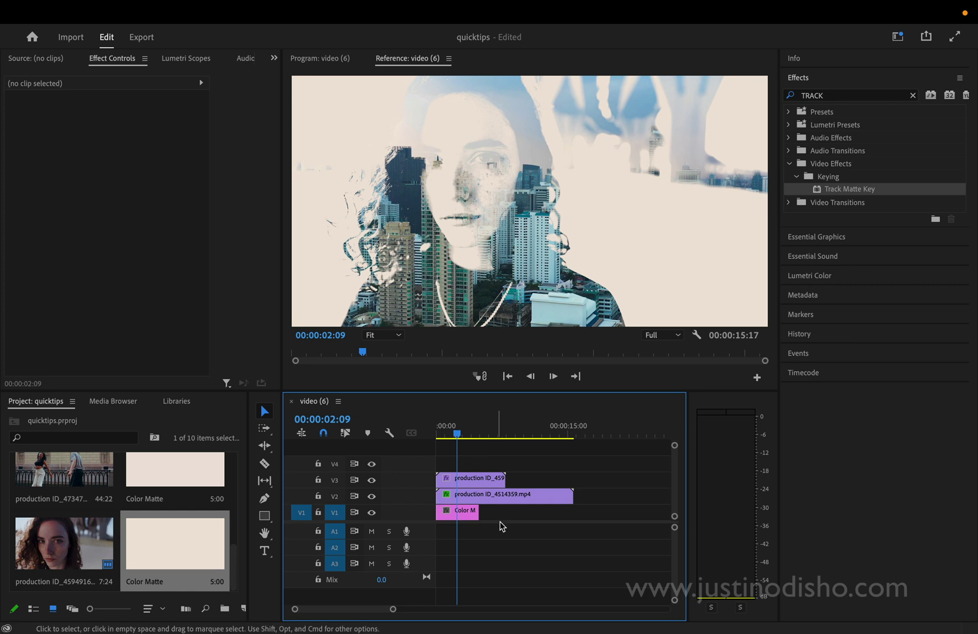
pyautogui.moveTo(478, 512); pyautogui.dragTo(573, 514)
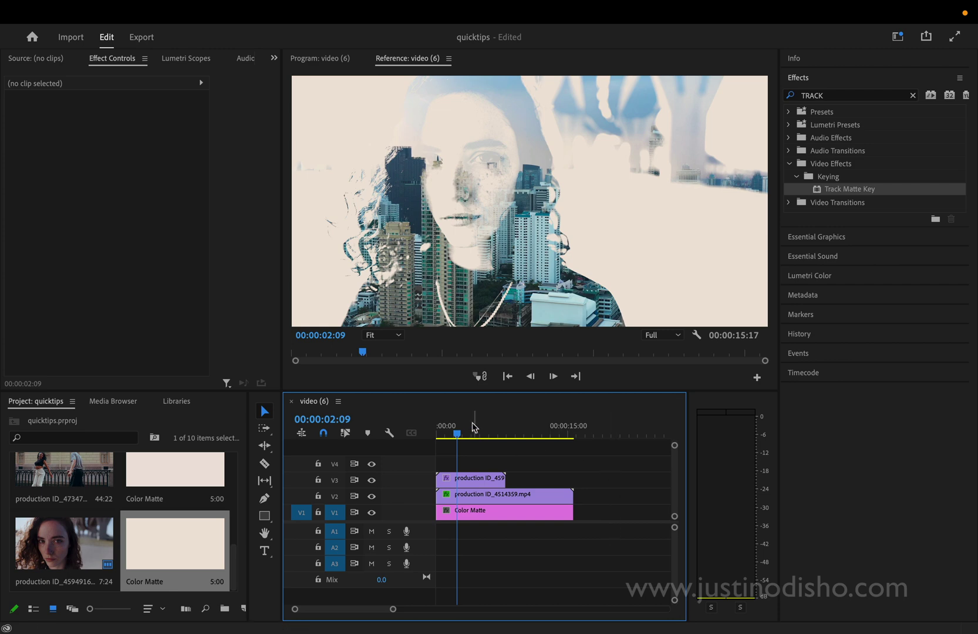
pyautogui.press('d')
pyautogui.press('Home')
pyautogui.press('space')
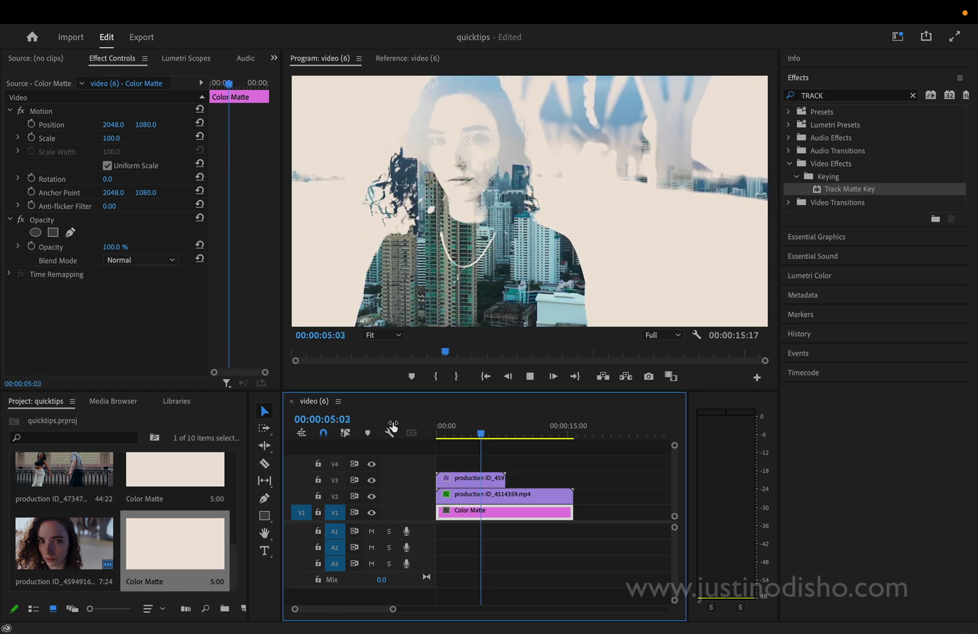
# Retune the portrait's Extract to White Input 217 and Softness 36, keeping Black Input 68
pyautogui.press('space')
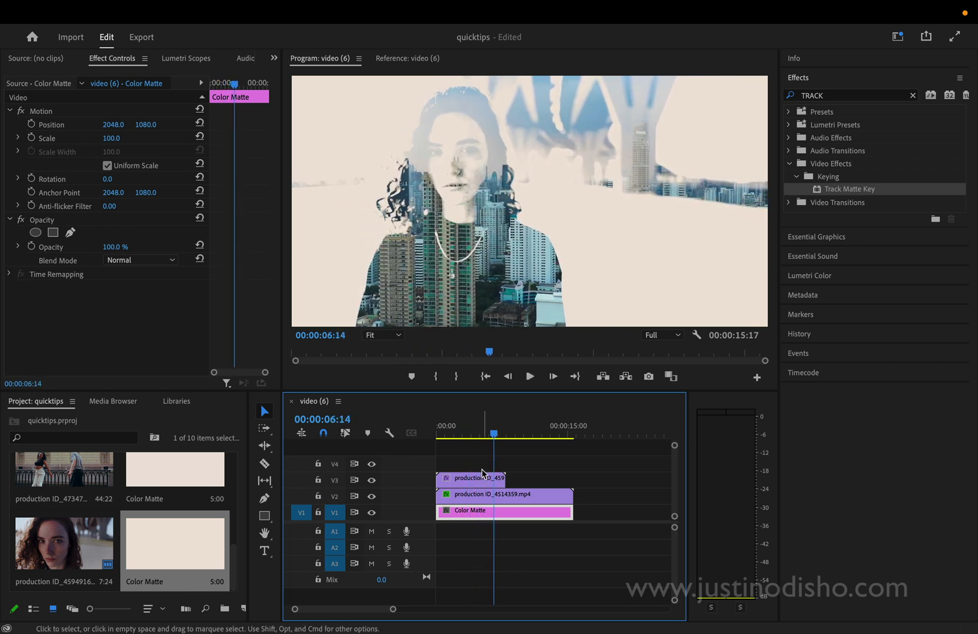
pyautogui.click(481, 476)
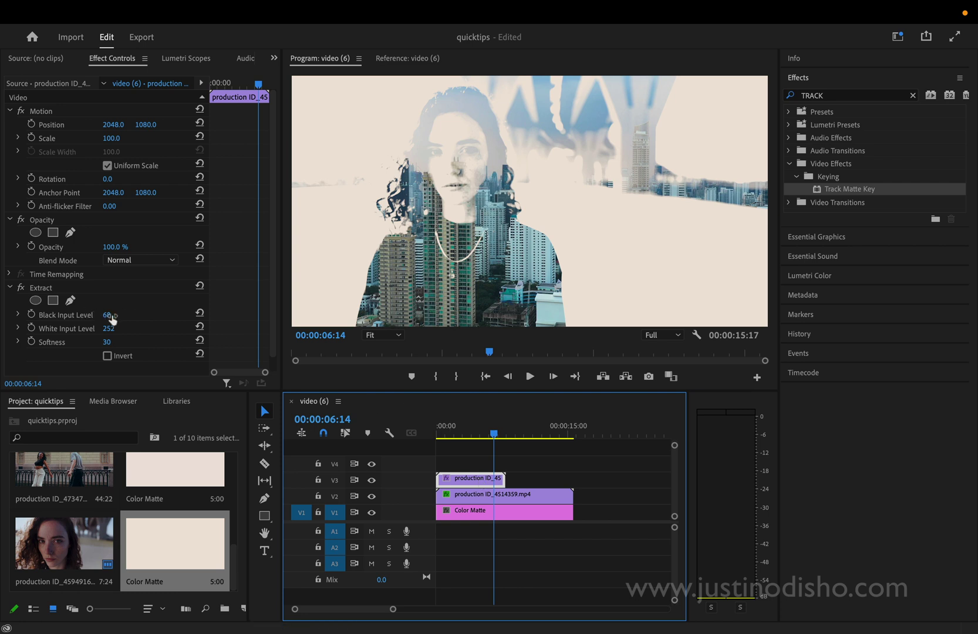
pyautogui.moveTo(108, 315); pyautogui.dragTo(134, 316)
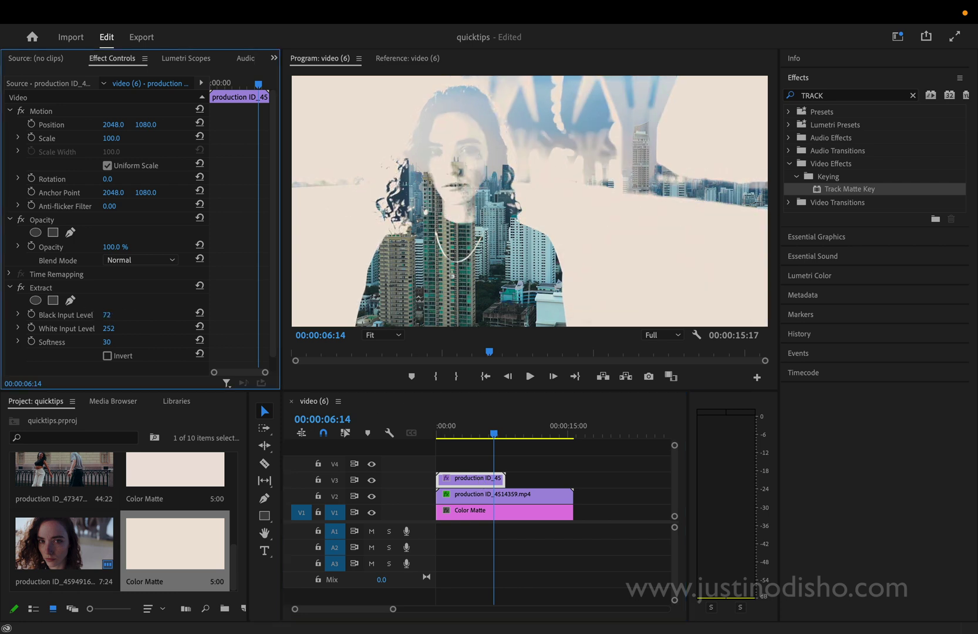
pyautogui.moveTo(107, 314); pyautogui.dragTo(112, 341)
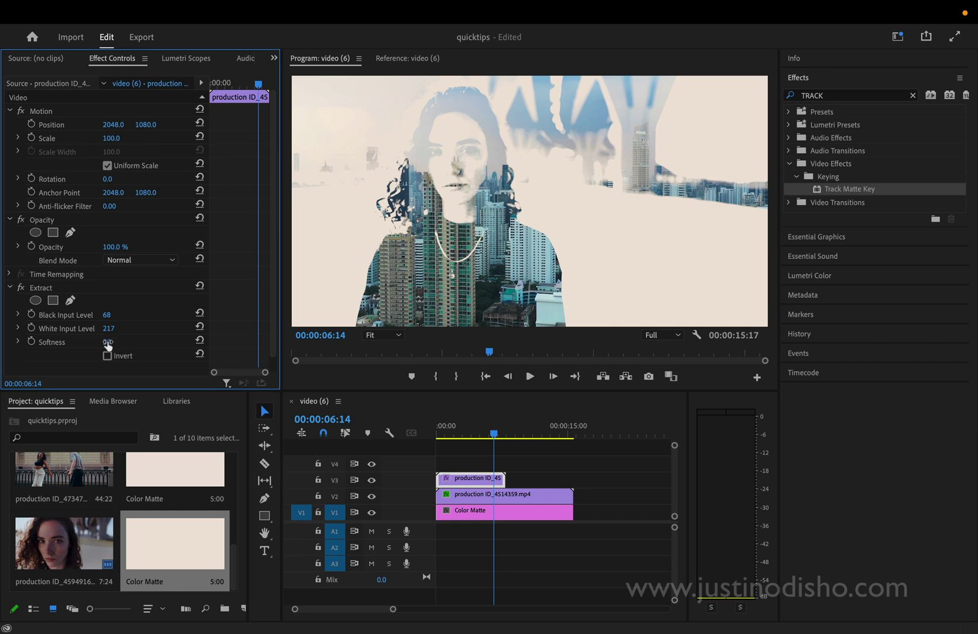
# Search effects for 'TINT', apply Tint to the cityscape clip on V2, and preview it
pyautogui.click(493, 496)
pyautogui.click(842, 96)
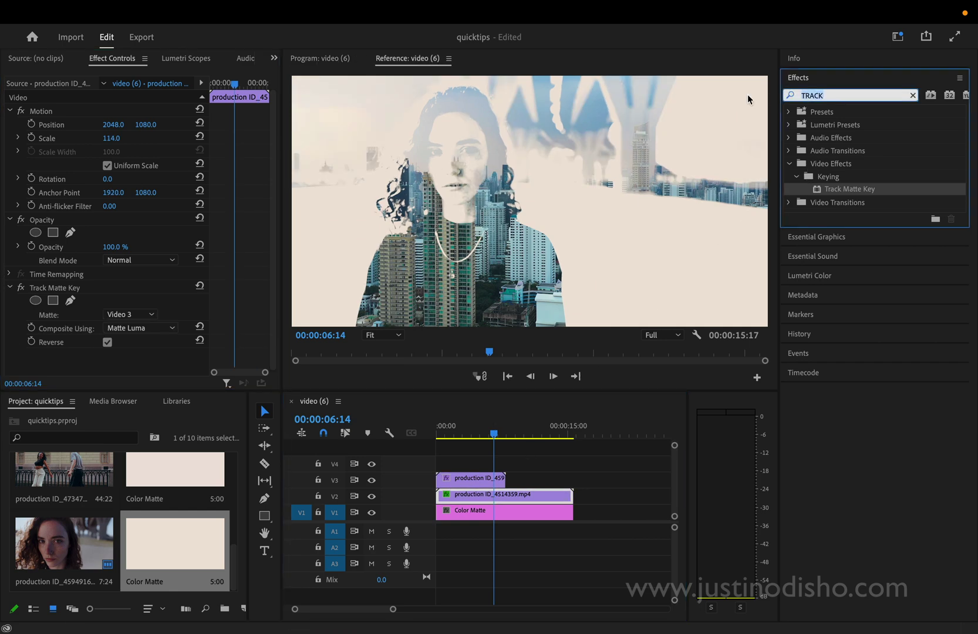
pyautogui.write('TINT')
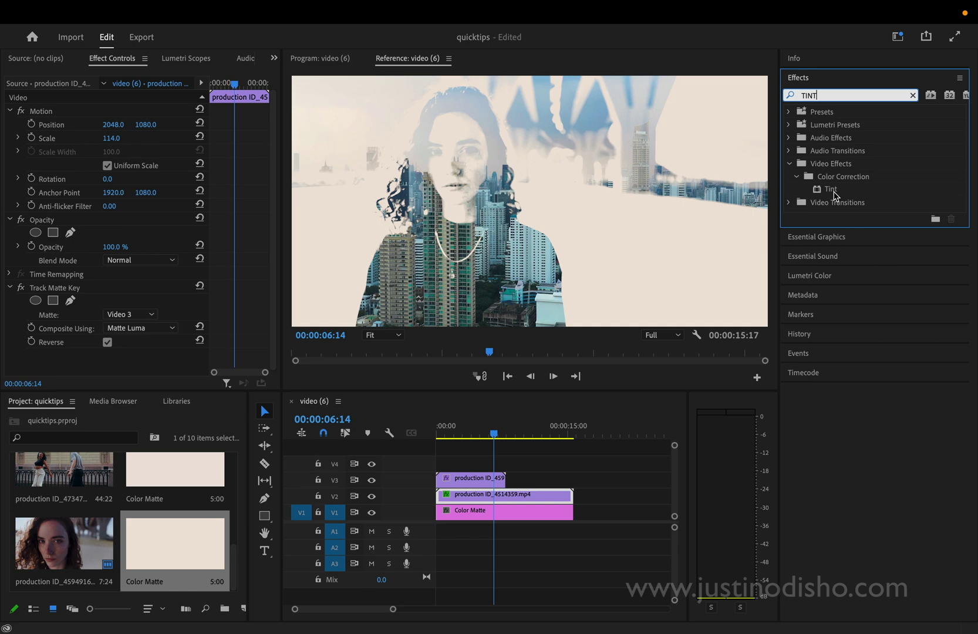
pyautogui.moveTo(833, 192); pyautogui.dragTo(473, 500)
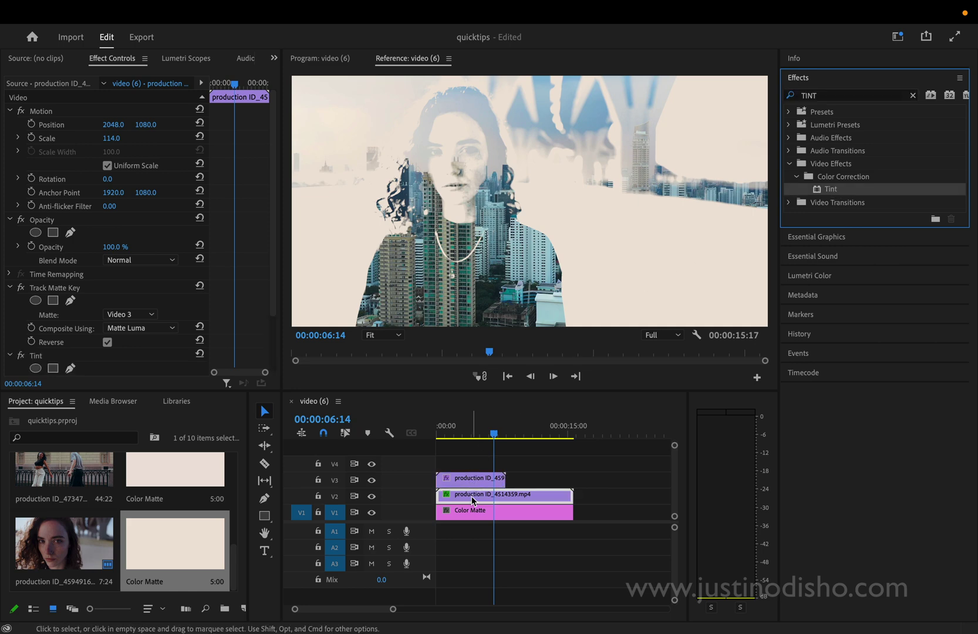
pyautogui.click(438, 426)
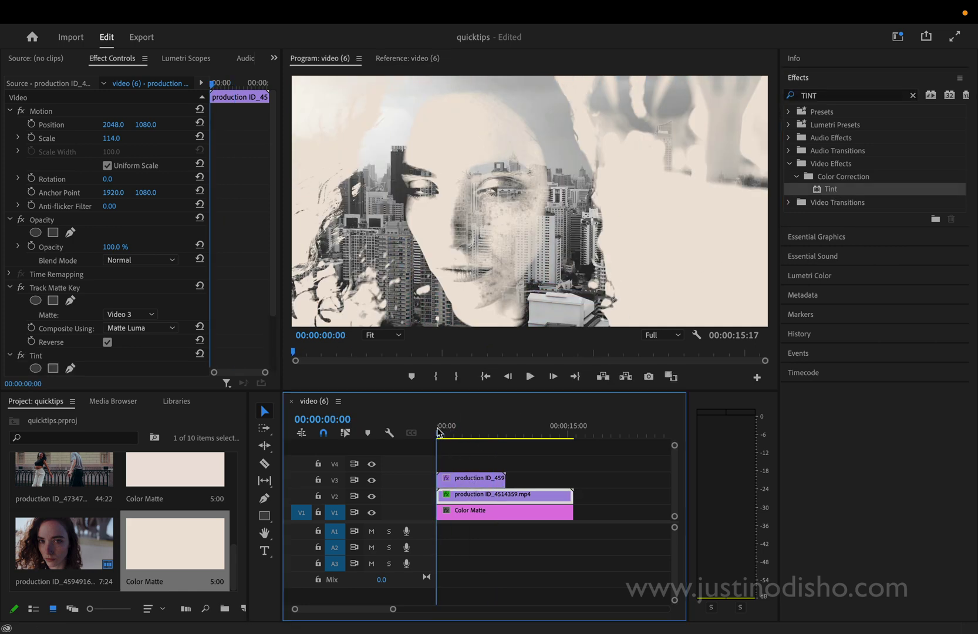
pyautogui.press('space')
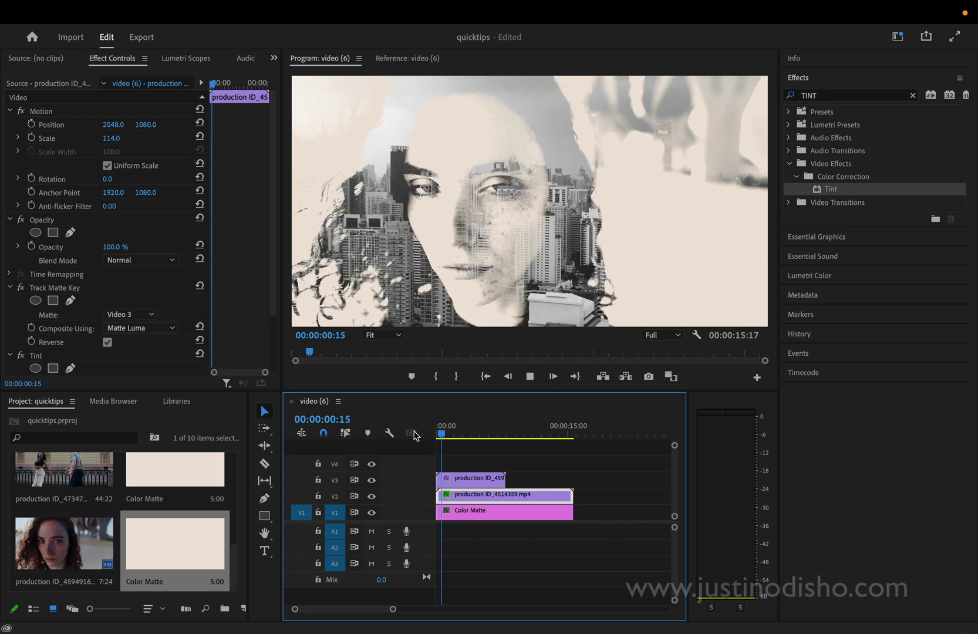
pyautogui.press('space')
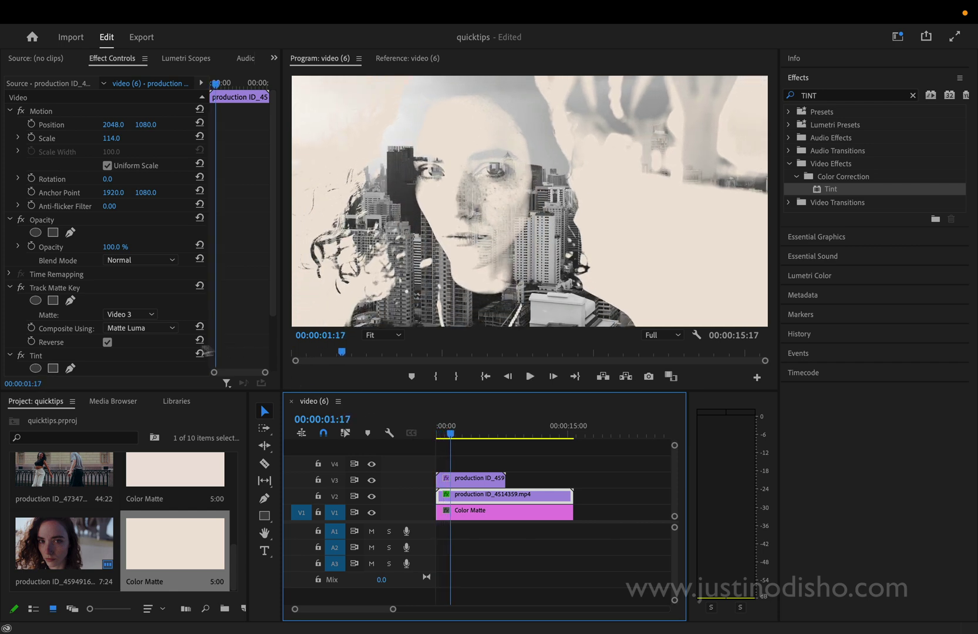
pyautogui.scroll(-3, 170, 363)
# Map black to blue #1F8CEE and lower Amount to Tint to 46%
pyautogui.click(110, 327)
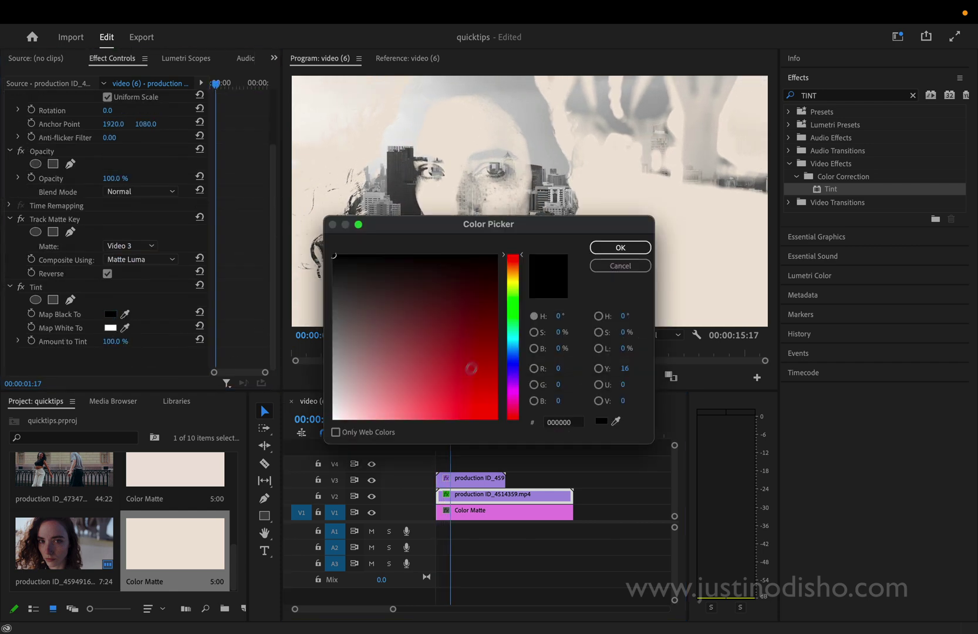
pyautogui.click(513, 350)
pyautogui.moveTo(471, 354); pyautogui.dragTo(475, 407)
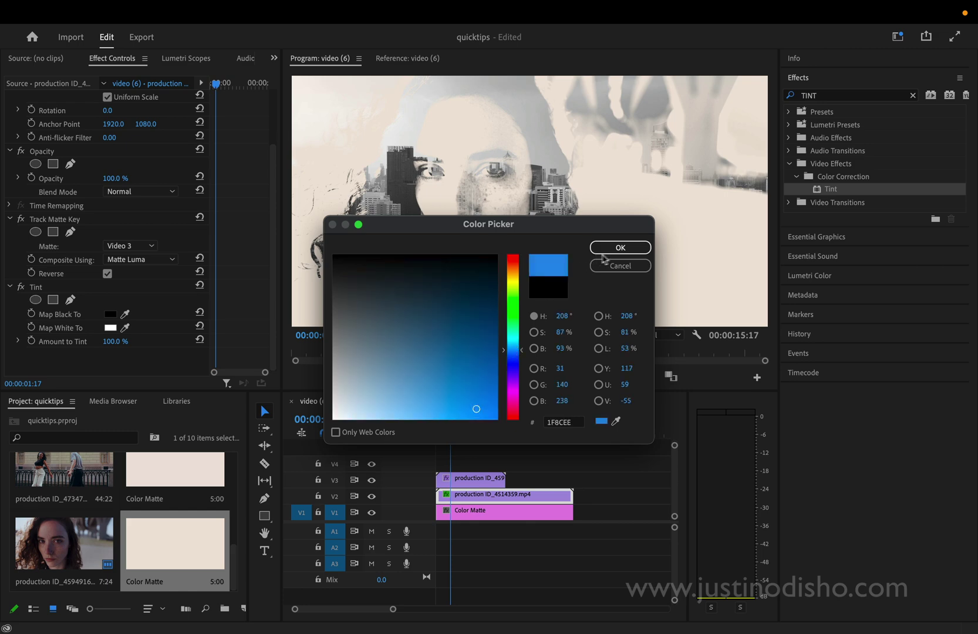
pyautogui.click(613, 249)
pyautogui.click(475, 455)
pyautogui.press('space')
pyautogui.press('Home')
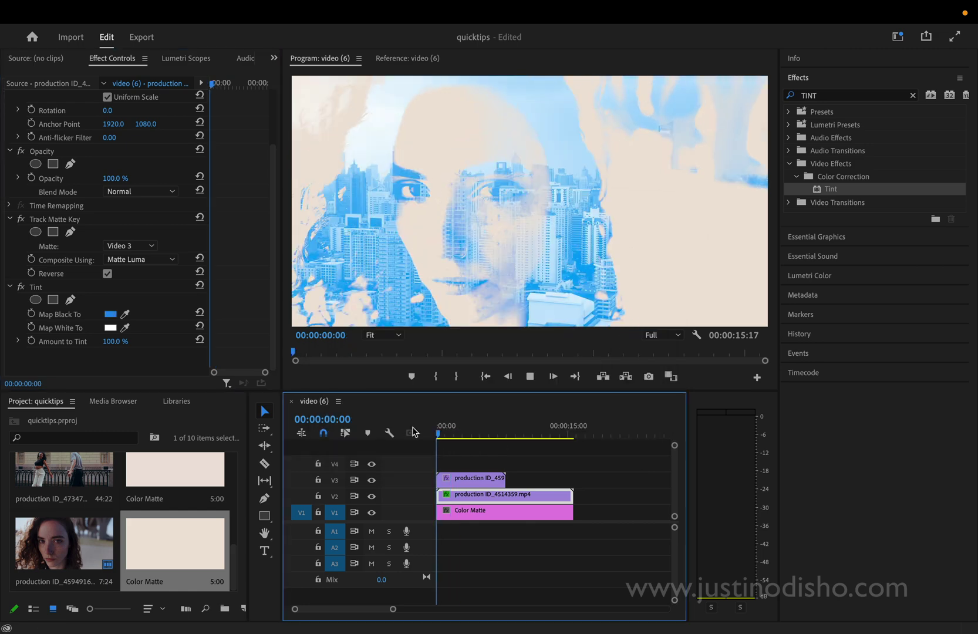
pyautogui.press('space')
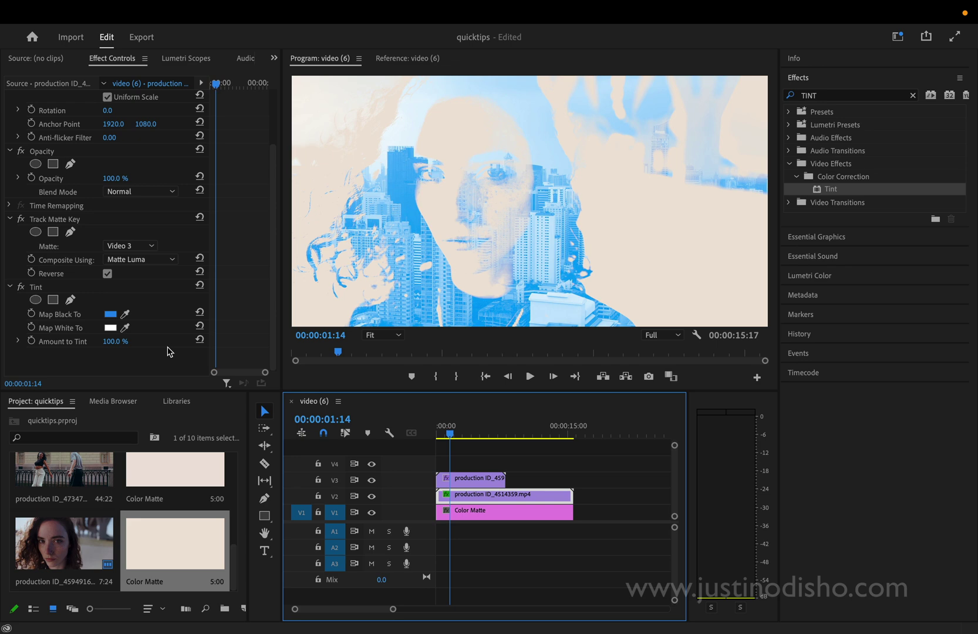
pyautogui.moveTo(115, 341); pyautogui.dragTo(82, 341)
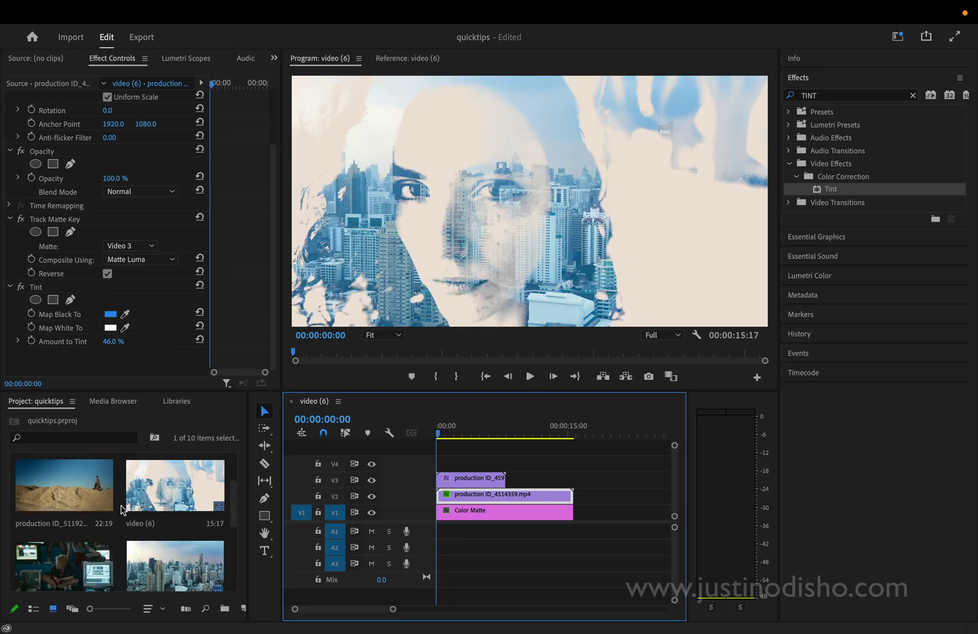
# Drop the desert clip onto V1 right after the Color Matte, extending the sequence to 26:16
pyautogui.moveTo(66, 490); pyautogui.dragTo(477, 521)
pyautogui.click(482, 433)
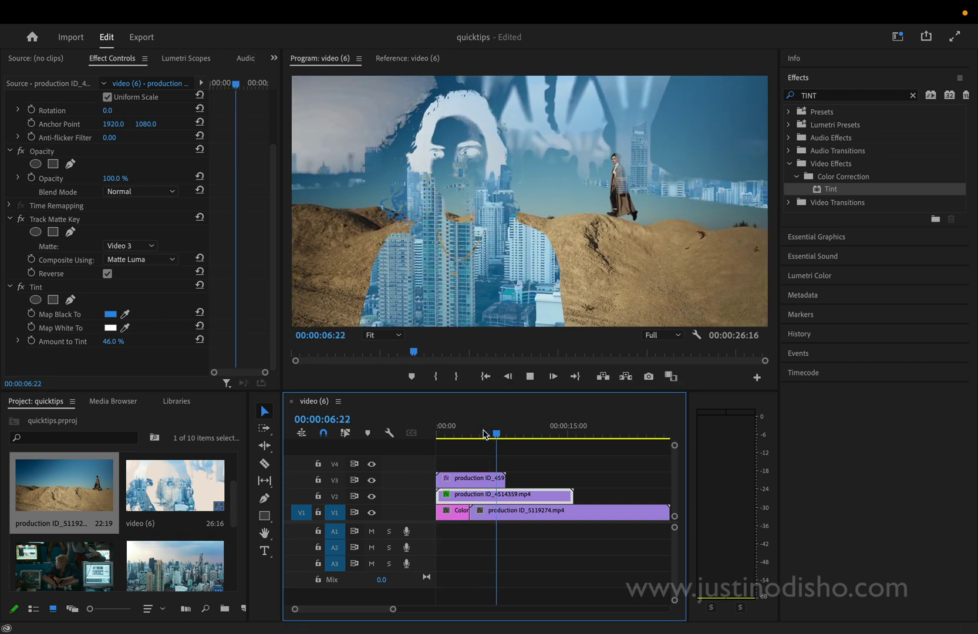
pyautogui.press('space')
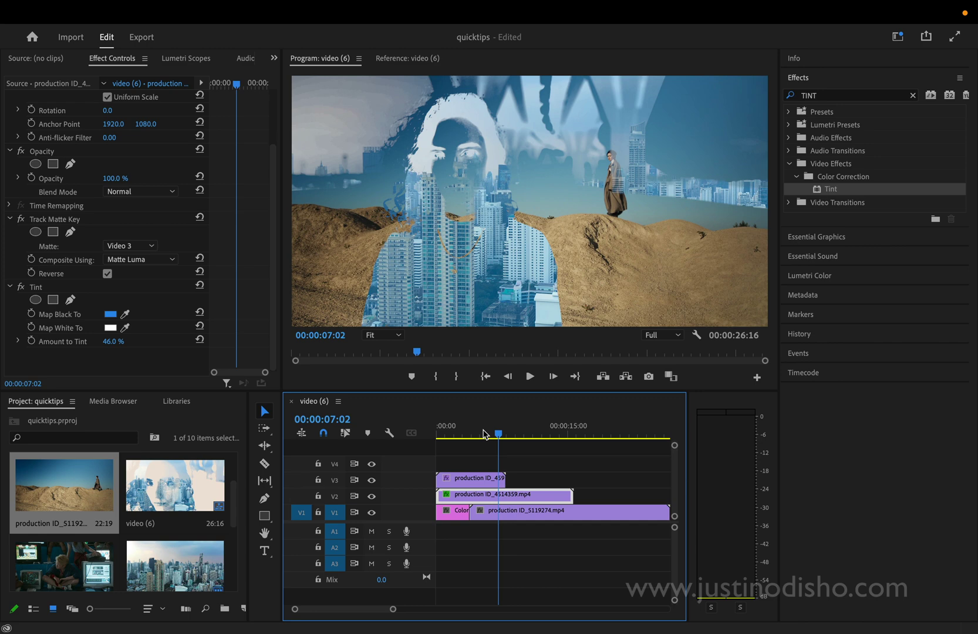
# Replay the composite from about 3 seconds with the Razor tool (C) selected
pyautogui.click(467, 428)
pyautogui.press('space')
pyautogui.press('c')
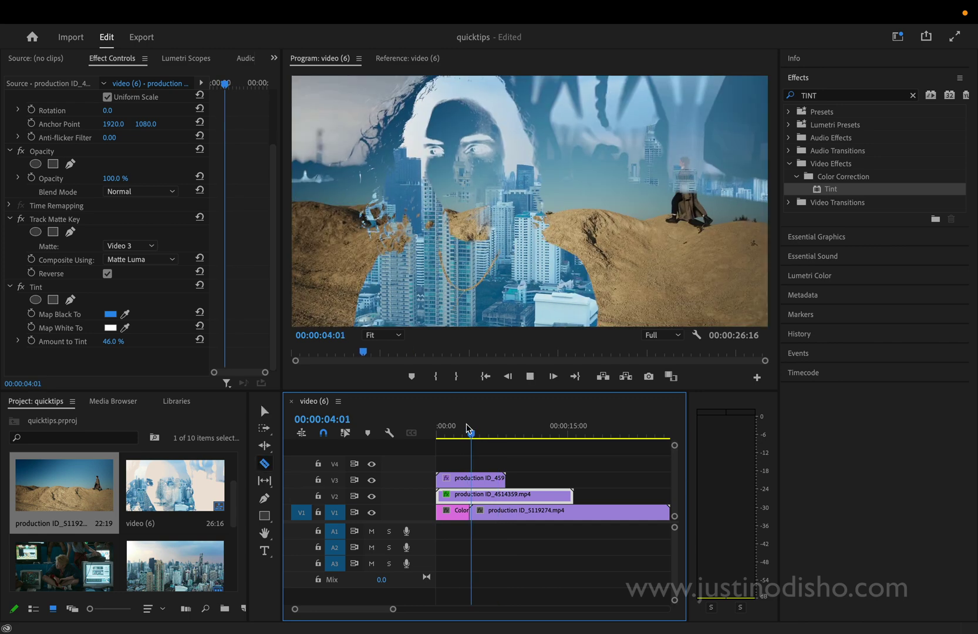